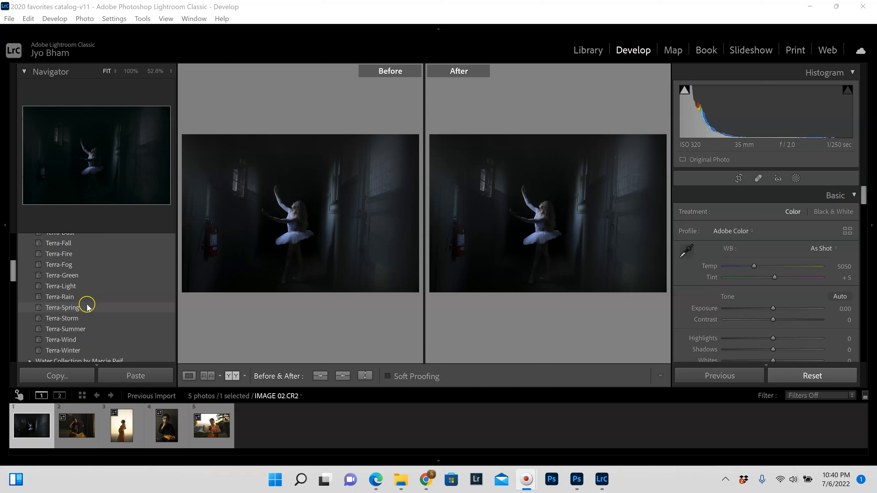
Straighten the ballerina photo by rotating the crop to an angle of -2.44 and apply the crop.
scroll(85, 327, up, 2)
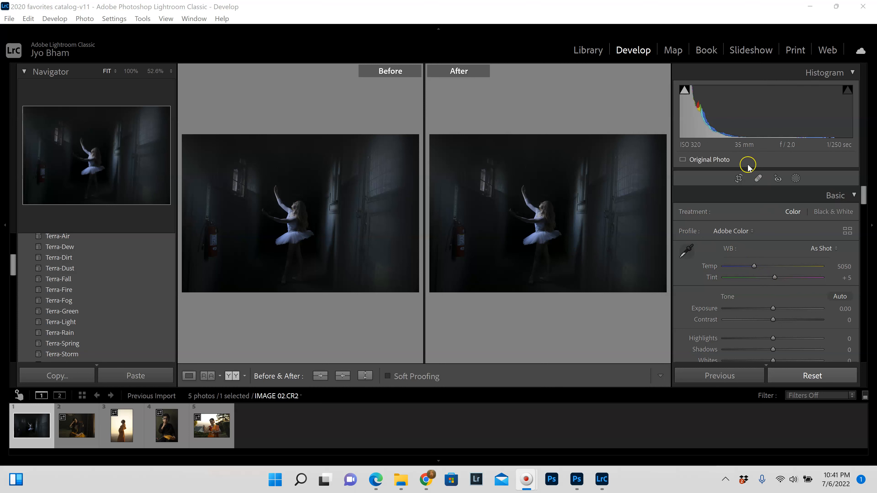
click(739, 180)
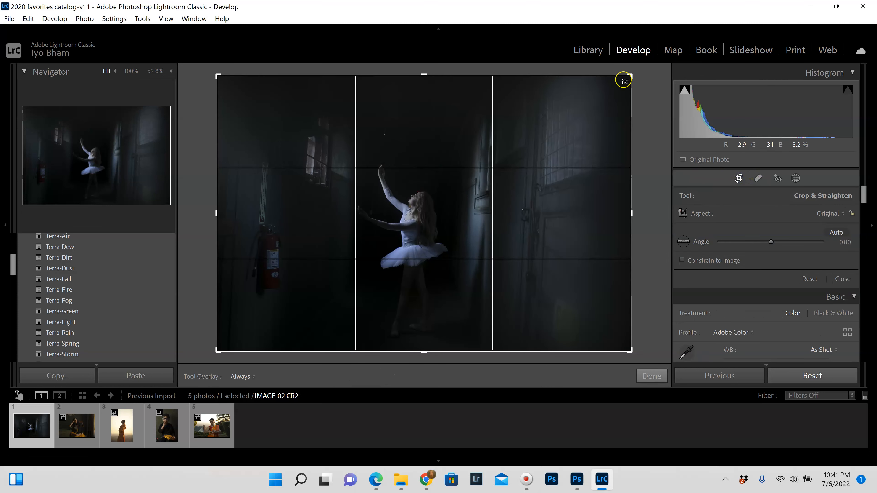
drag(648, 70, 644, 74)
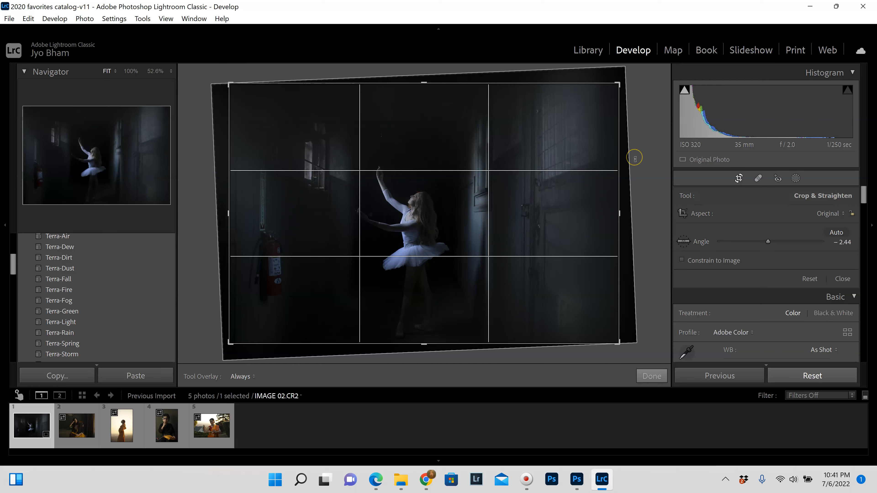
key(Return)
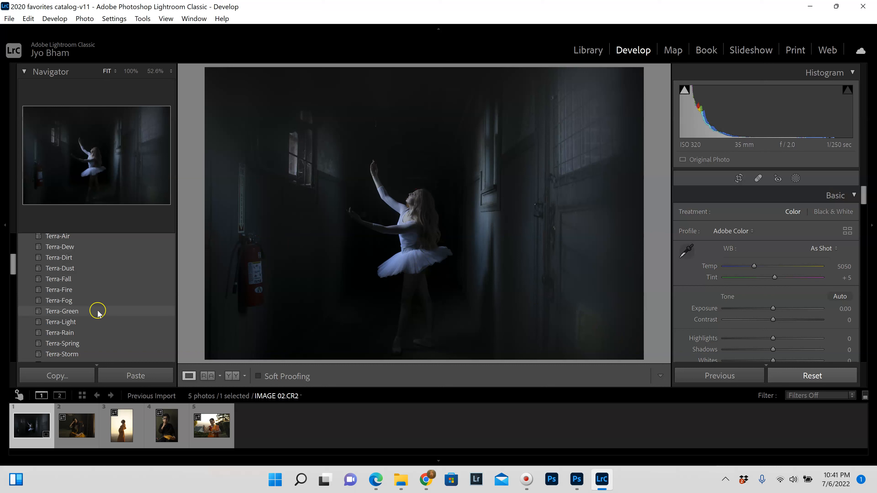
Apply the Terra-Light preset to the ballerina photo and raise the overall Exposure to +0.42.
scroll(93, 310, down, 2)
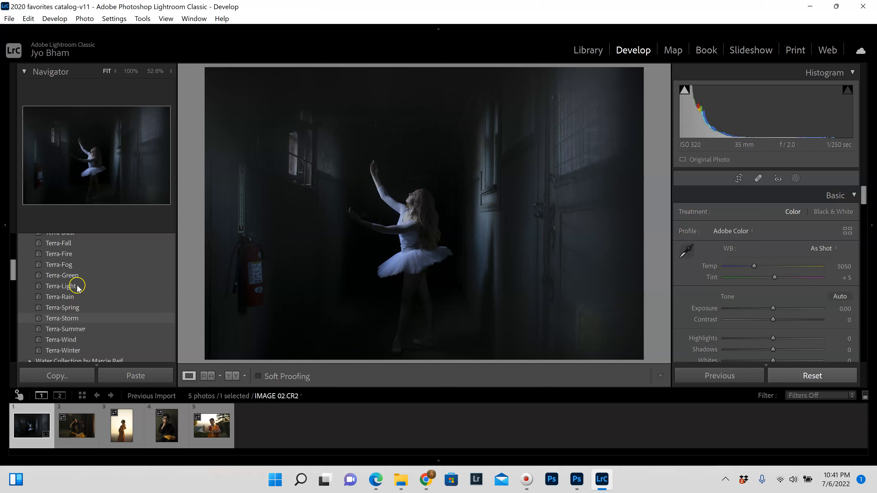
scroll(85, 319, down, 2)
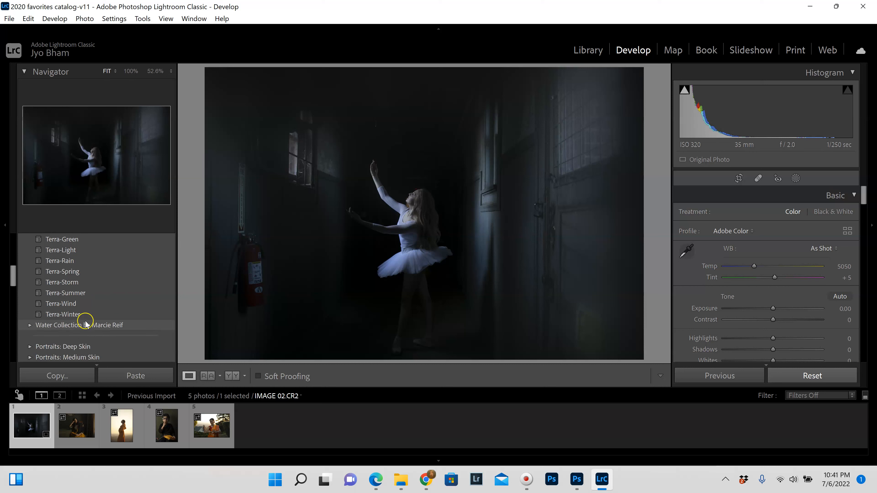
scroll(83, 302, up, 2)
scroll(84, 300, up, 2)
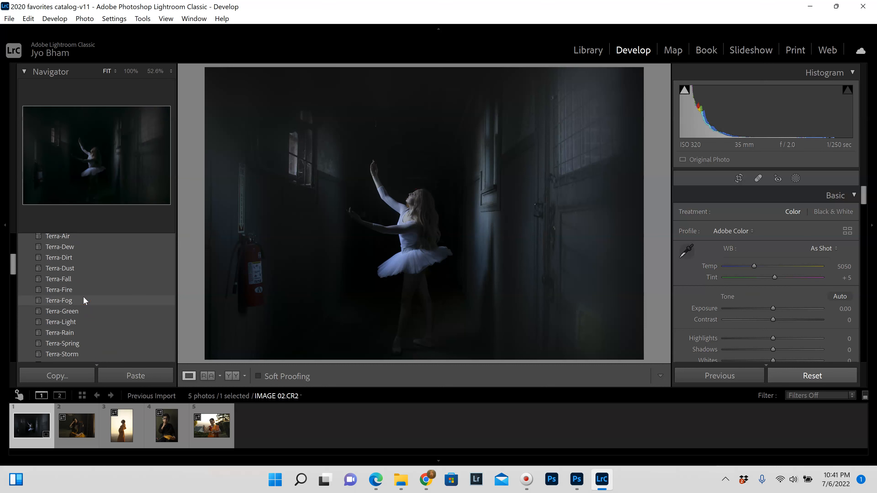
click(79, 321)
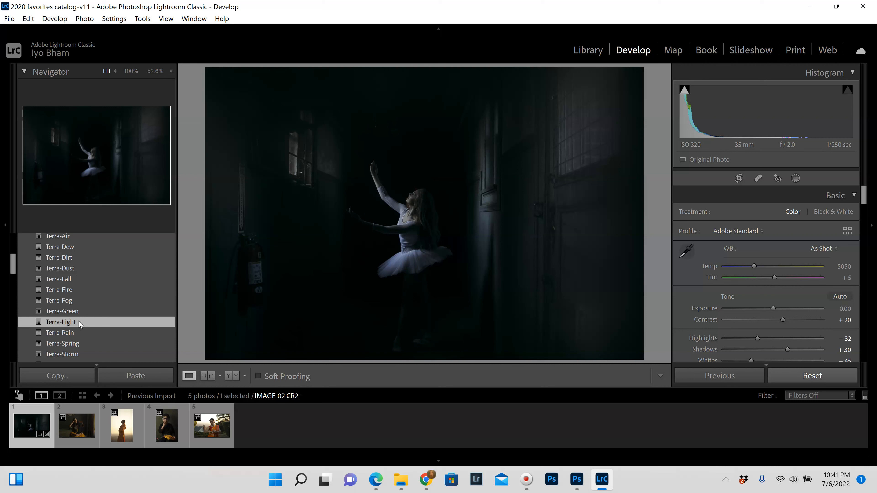
click(777, 309)
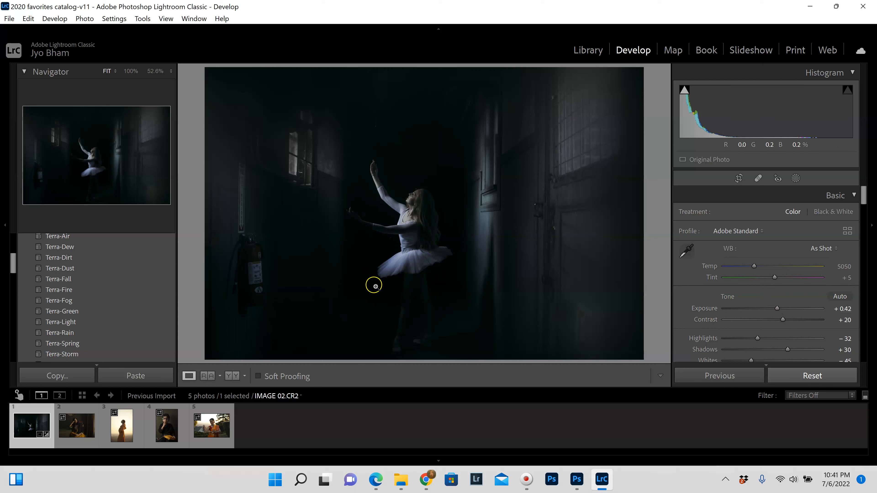
Create a Select Subject mask on the ballerina and set its Highlights to 3 and Temp to 7.
click(796, 177)
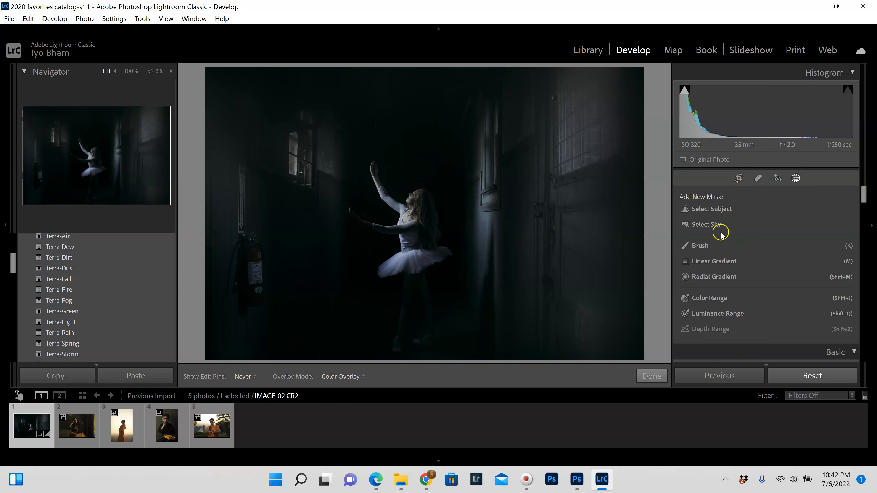
click(712, 210)
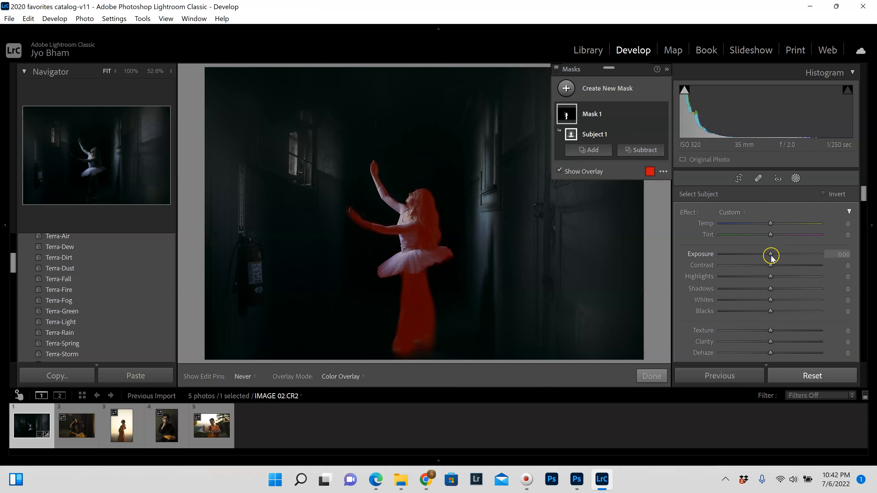
drag(771, 277, 778, 281)
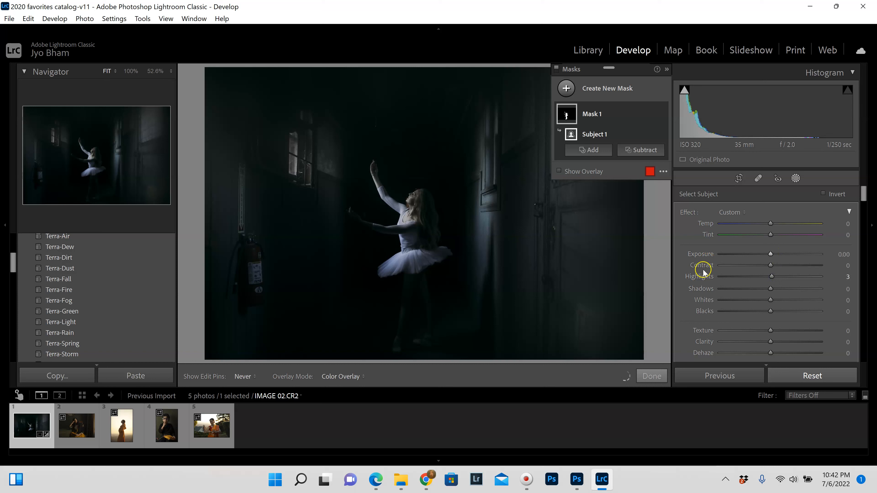
click(773, 222)
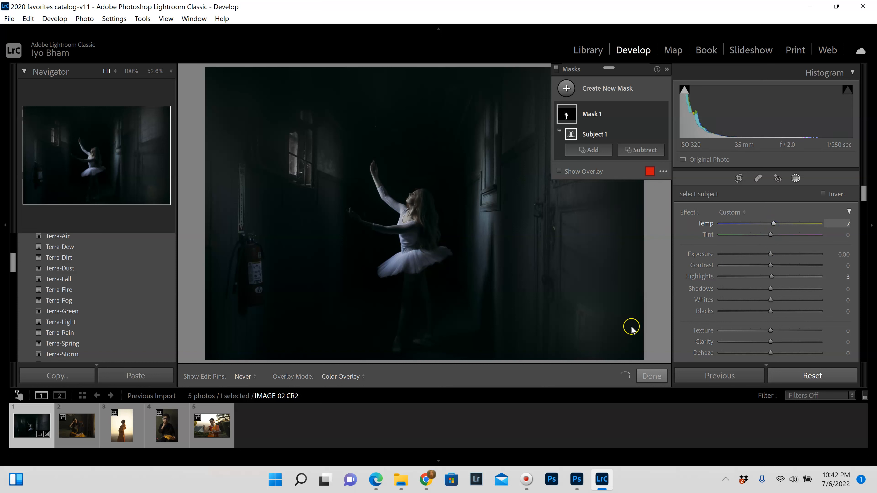
click(657, 373)
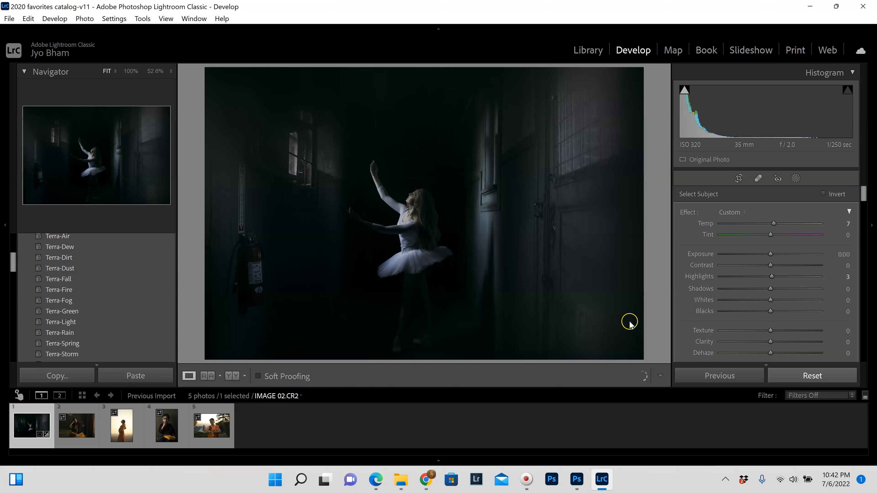
Add a new brush mask with Exposure 0.30 and paint over the ballerina's face and neck.
click(419, 192)
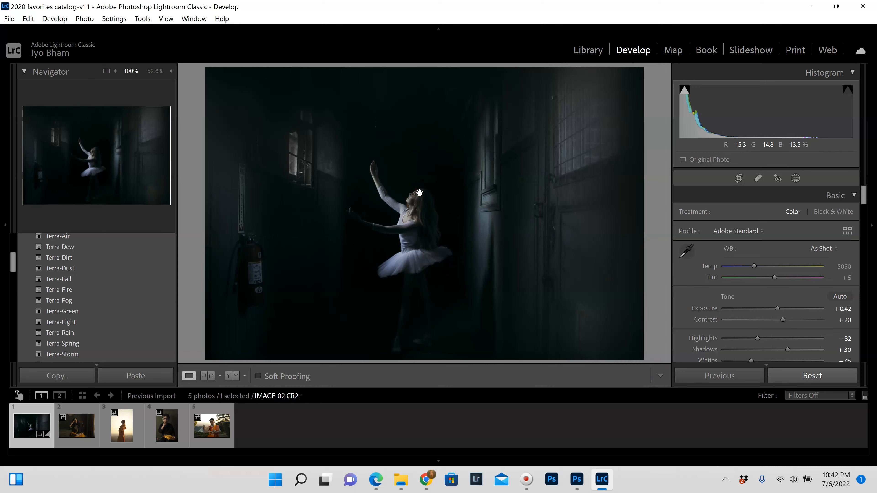
click(796, 178)
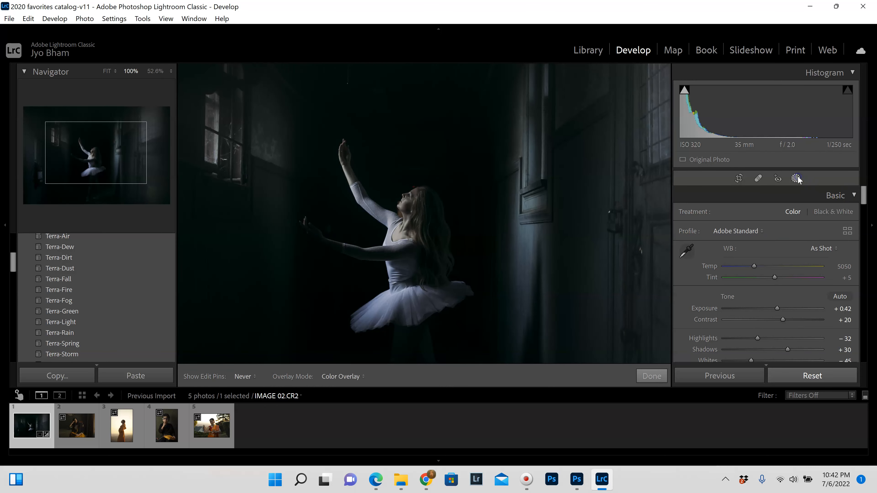
click(582, 88)
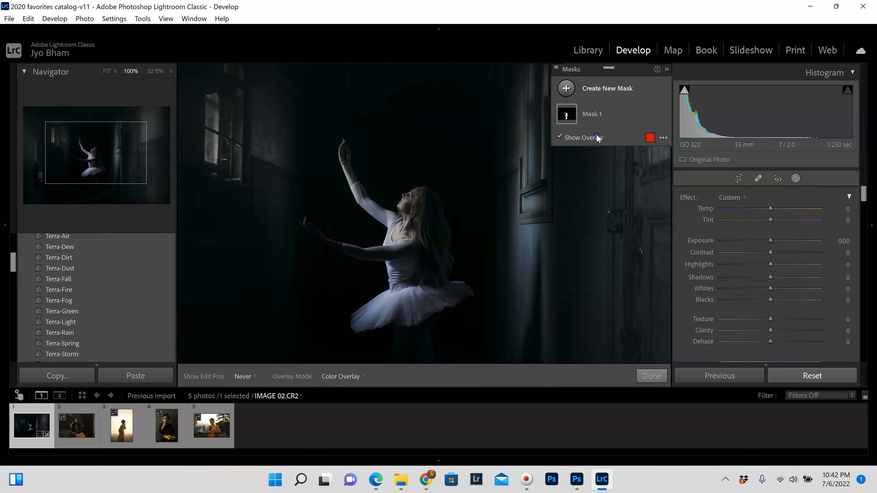
click(622, 151)
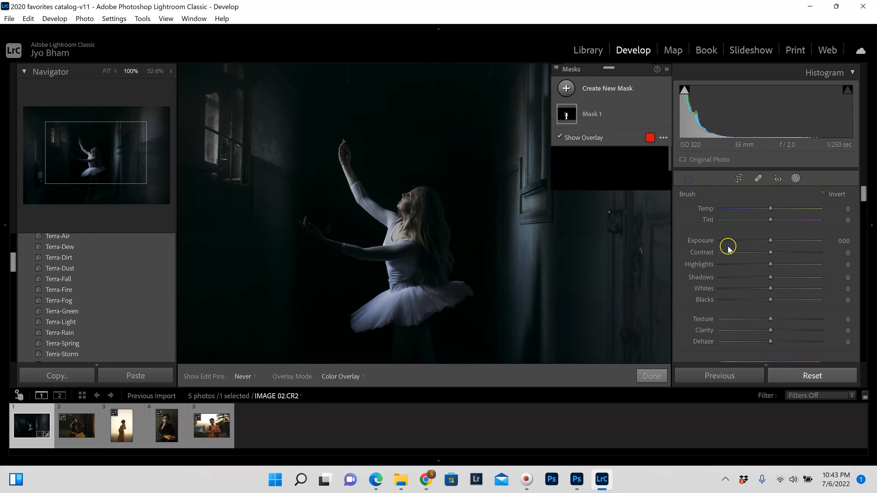
scroll(773, 301, down, 2)
drag(770, 273, 774, 276)
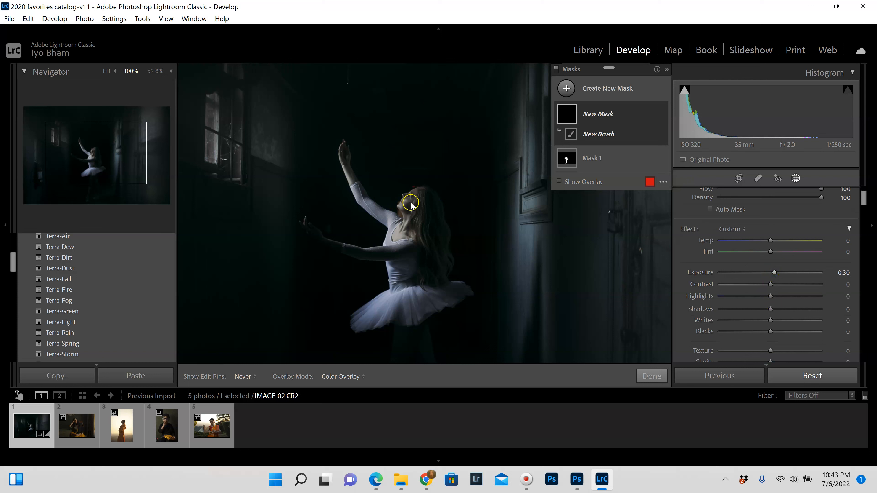
scroll(406, 203, down, 3)
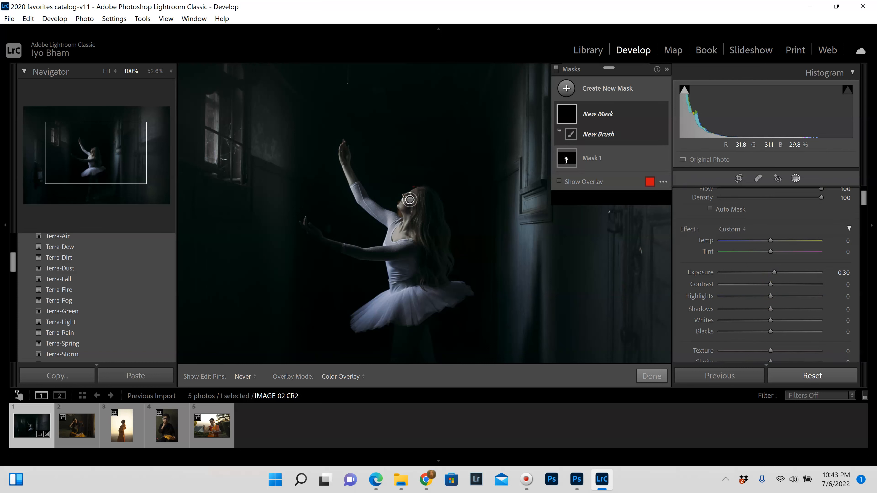
mouse_move(402, 210)
mouse_down()
mouse_move(401, 239)
mouse_move(420, 193)
mouse_move(406, 205)
mouse_move(416, 243)
mouse_up()
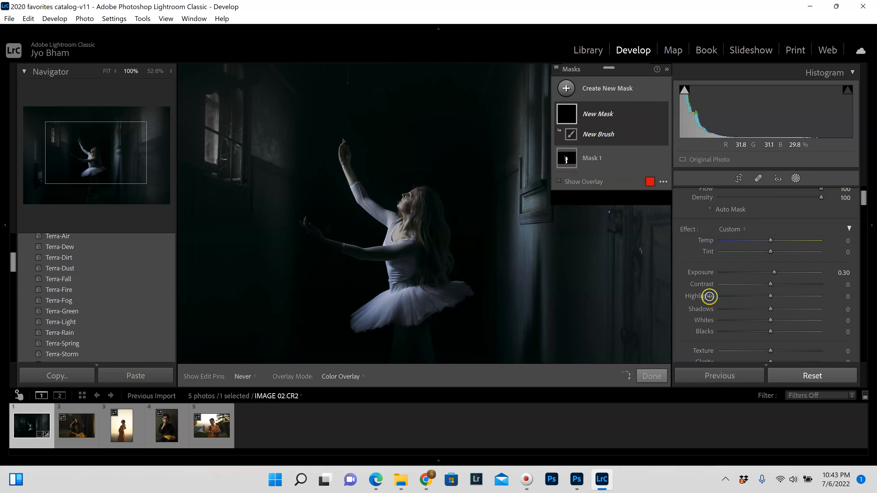
Set the brush mask's Temp to 10 and Tint to 9, finish masking and activate the Healing tool.
click(776, 239)
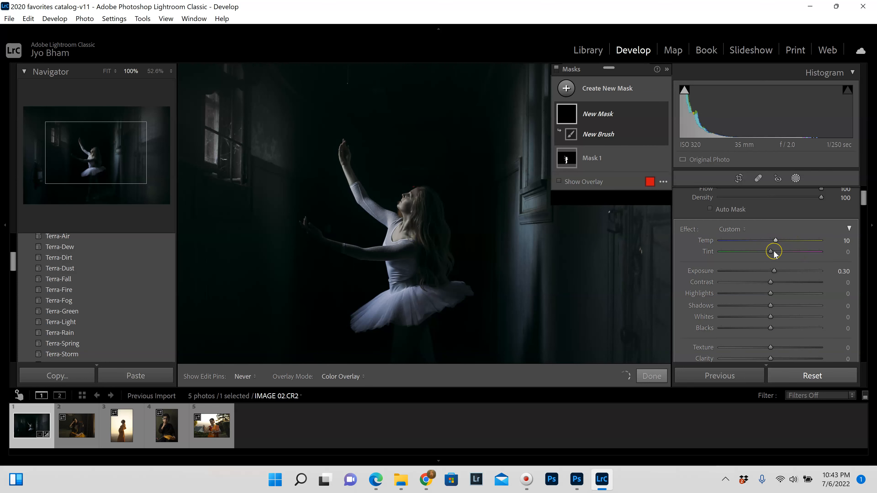
drag(774, 252, 775, 252)
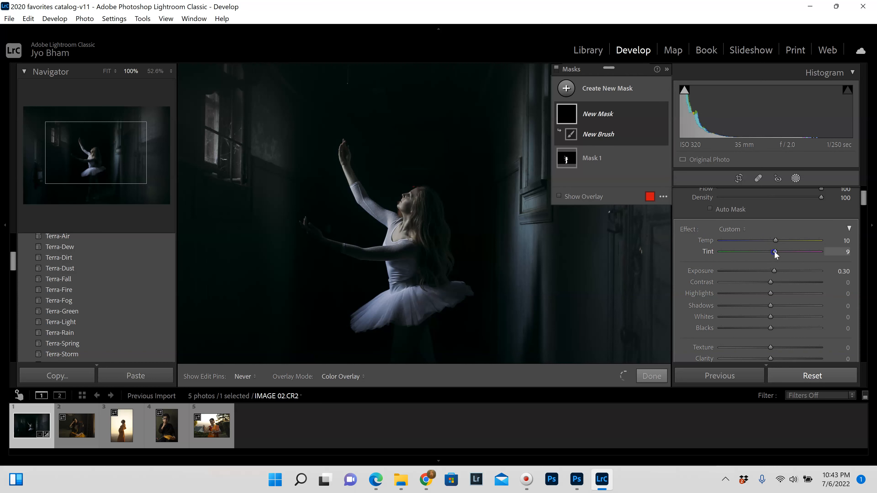
click(651, 376)
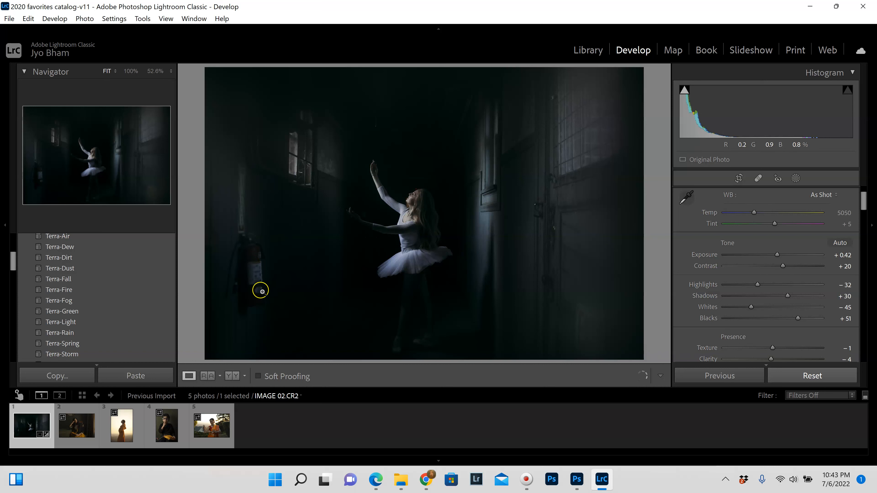
click(759, 179)
Switch to photo B23A1264.CR2, set its white balance Temp to 4220 and dismiss the McAfee pop-up.
click(77, 427)
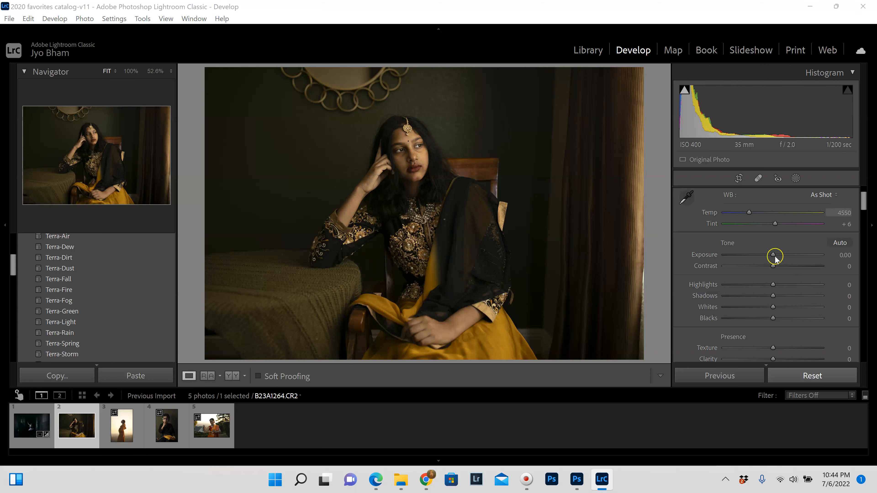
drag(749, 213, 747, 215)
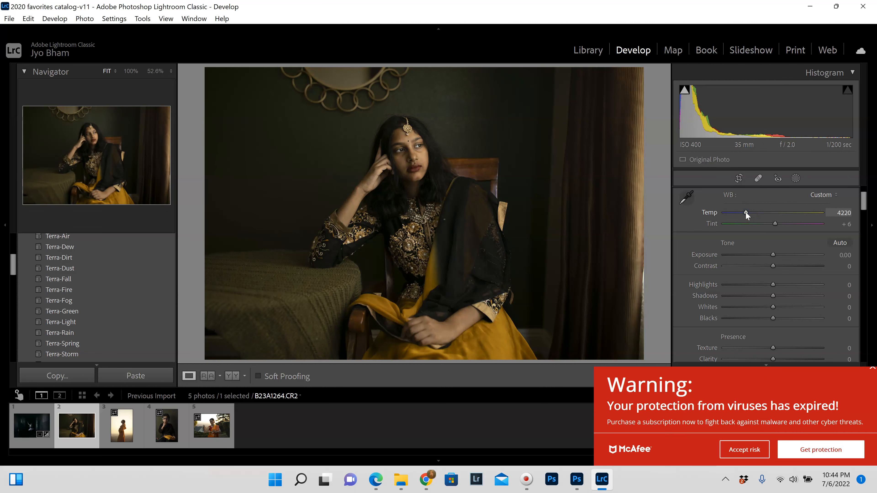
click(744, 450)
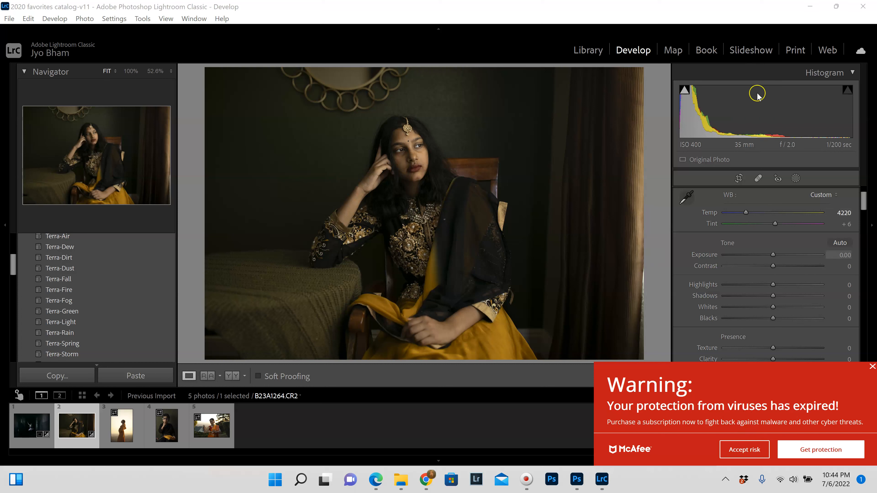
Straighten the seated woman's portrait by rotating the crop to an angle of -2.51 and apply it.
click(738, 179)
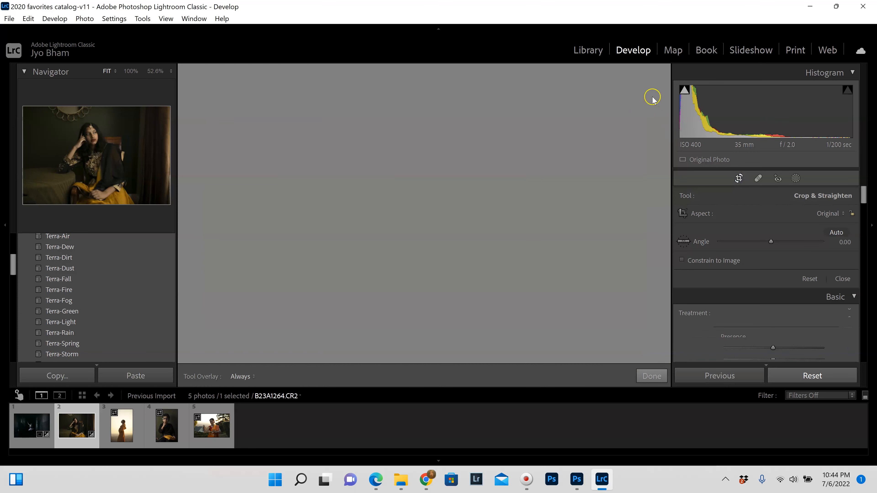
drag(653, 71, 642, 75)
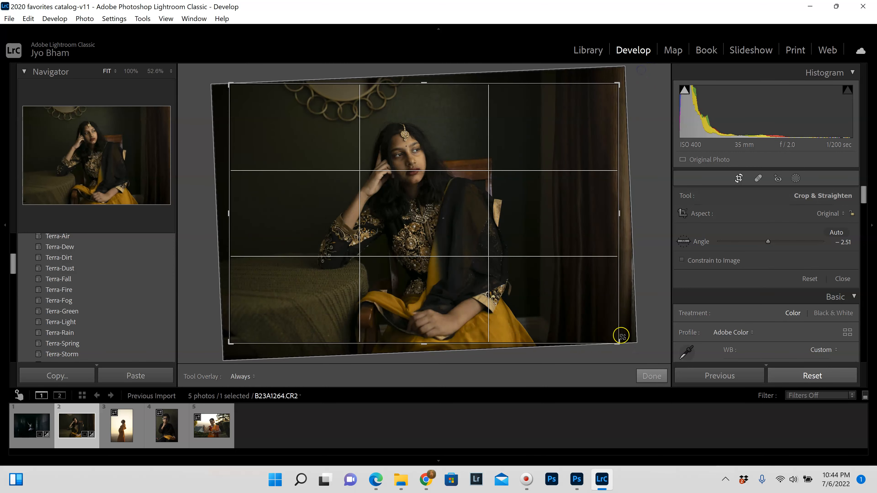
click(631, 380)
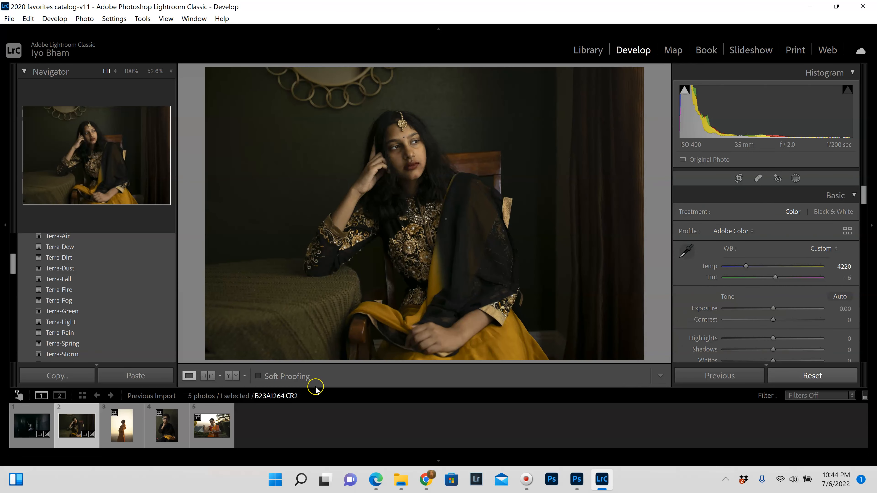
Apply the Terra-Dew preset to the seated portrait, compare it side by side with the original, and return to the single-photo view.
click(231, 376)
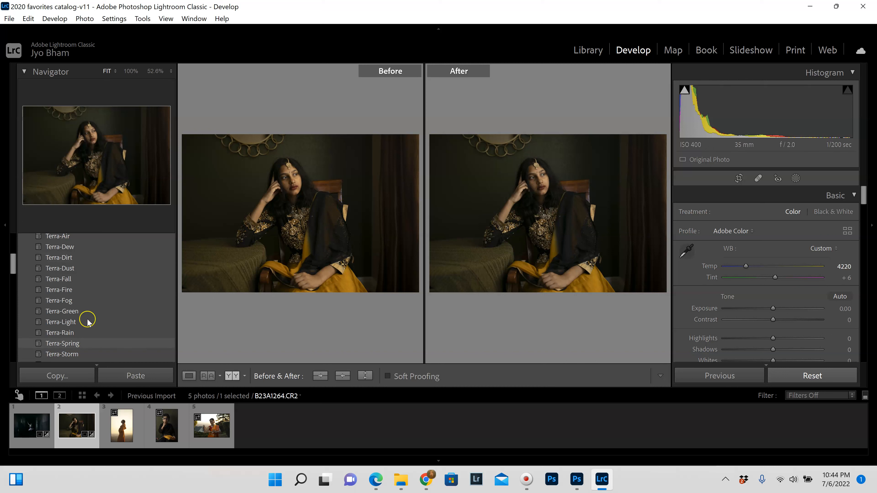
scroll(88, 304, up, 1)
click(85, 283)
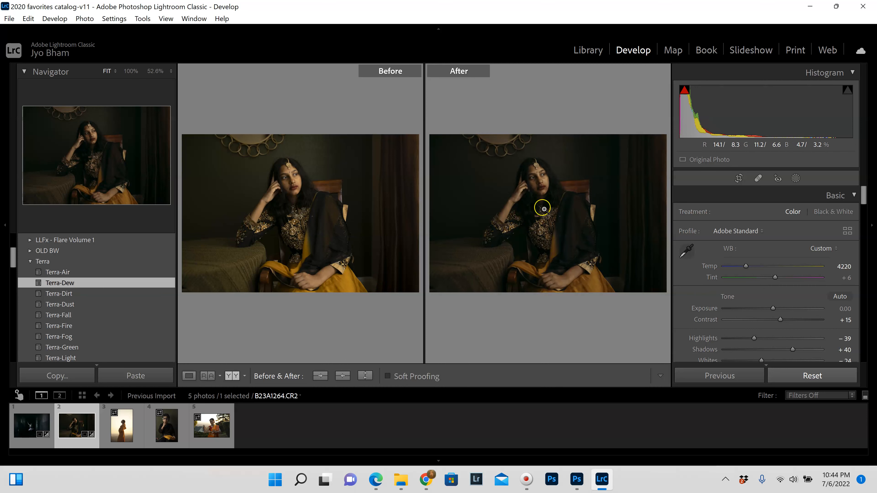
click(189, 376)
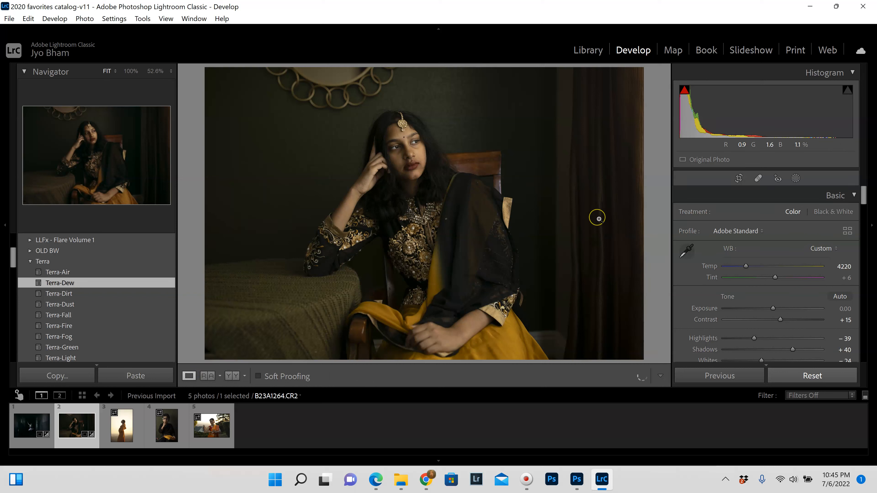
Check the seated woman's face up close and set the portrait's white balance Tint to +9.
click(372, 139)
click(416, 187)
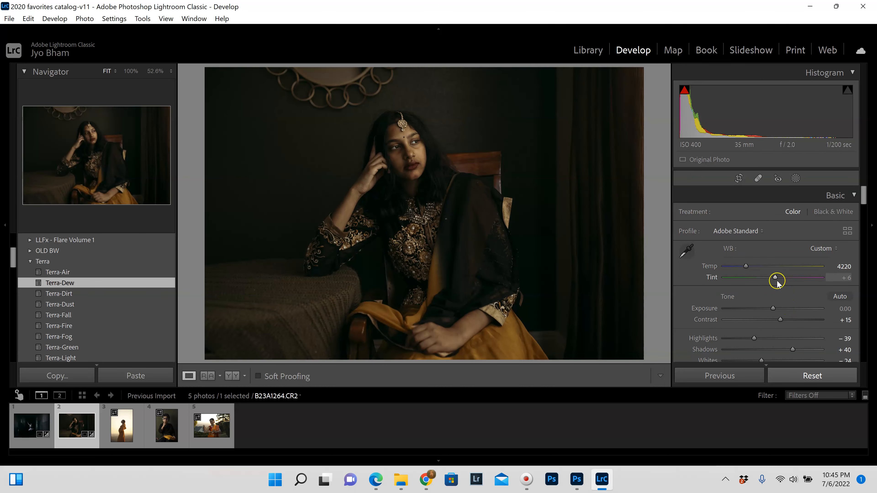
drag(776, 280, 778, 282)
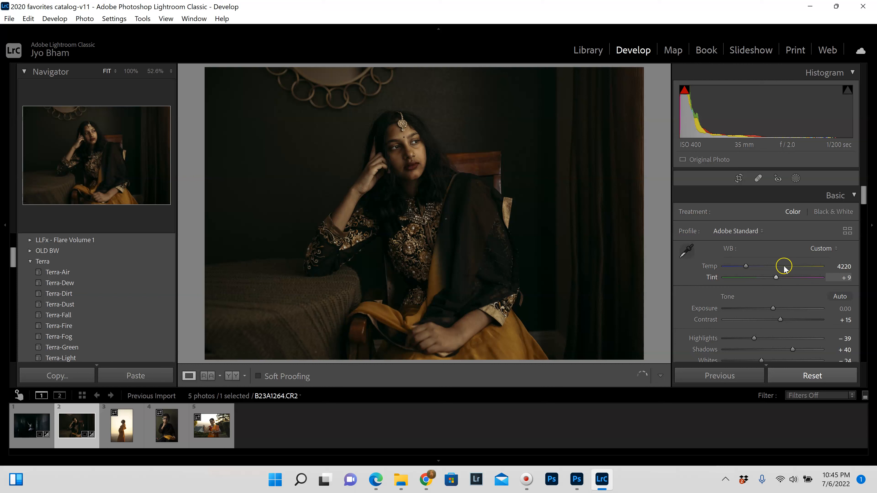
Add a Select Subject mask to the seated woman's portrait, set its Exposure to 0.26 and finish masking.
click(796, 179)
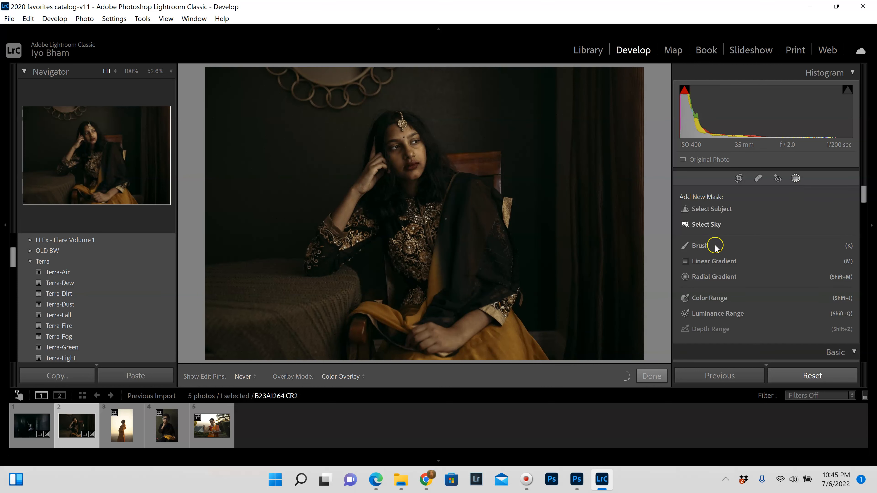
click(708, 209)
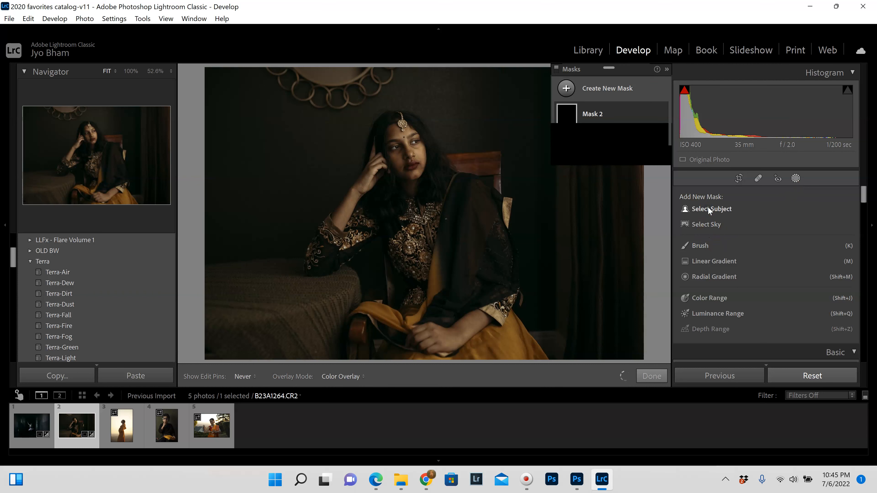
click(708, 209)
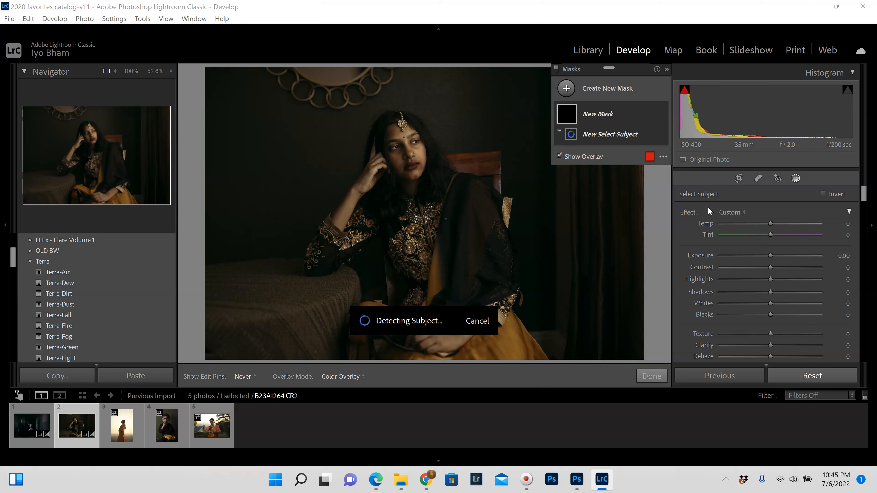
click(677, 261)
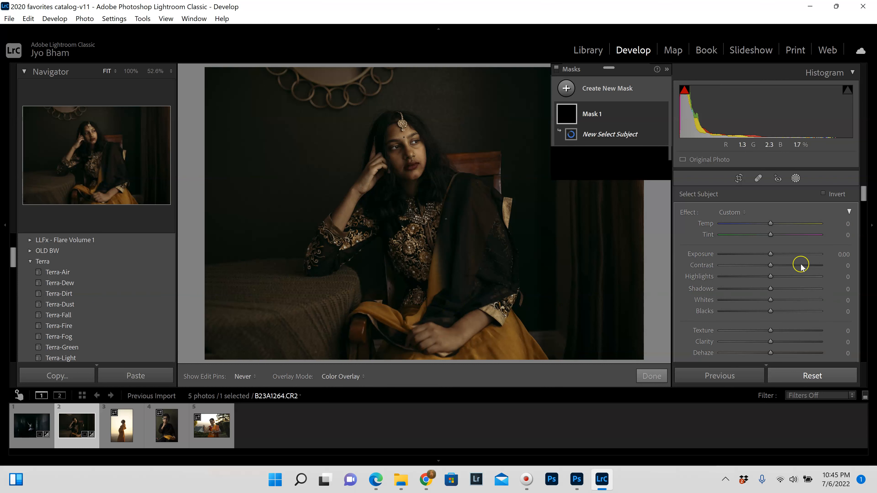
drag(771, 255, 774, 257)
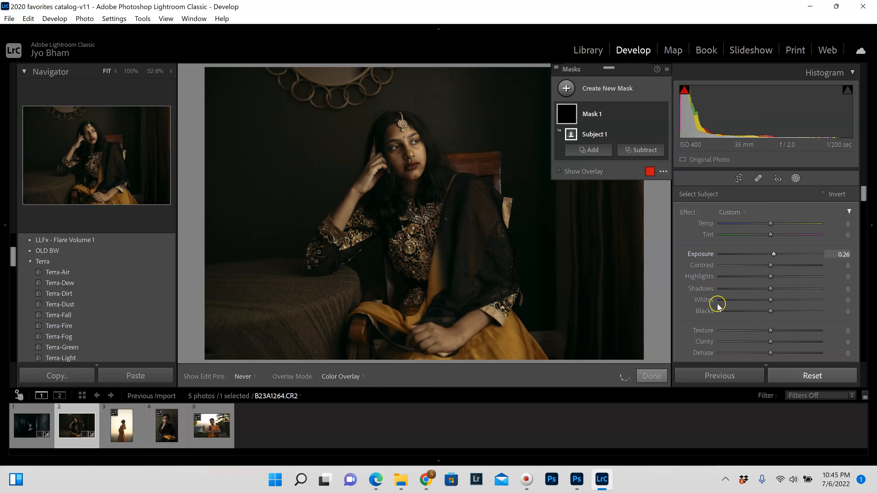
click(658, 377)
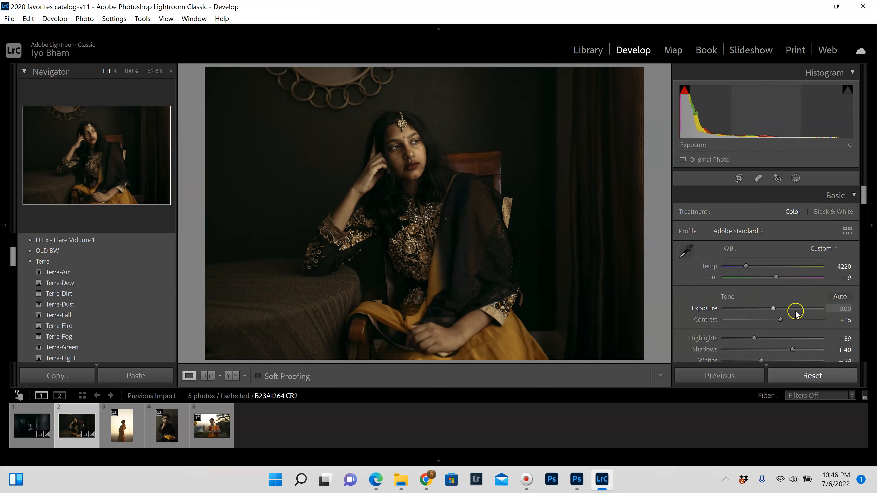
Try different overall exposures on the seated portrait and set its Exposure to +0.10.
drag(773, 309, 775, 309)
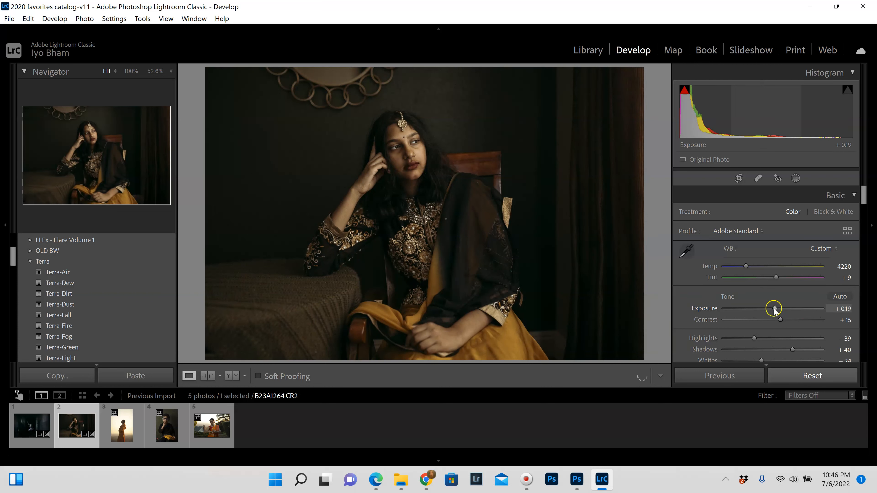
drag(774, 308, 772, 309)
click(842, 308)
text(0)
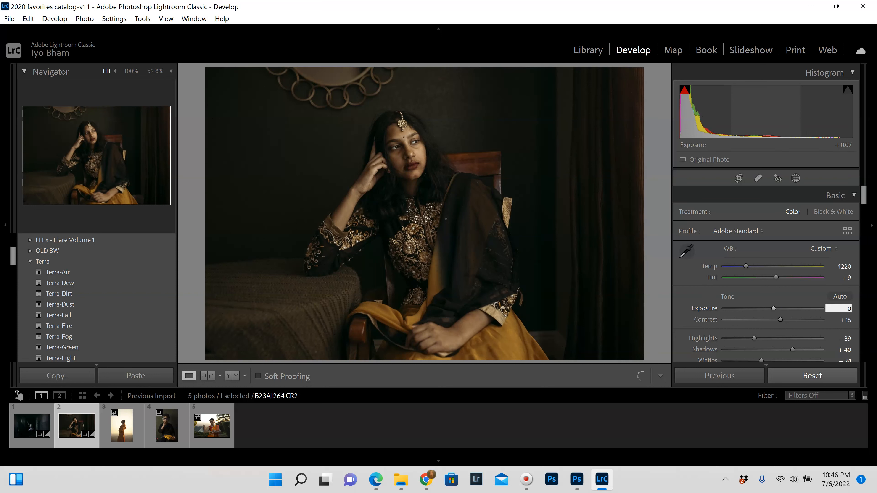
text(.1)
key(Return)
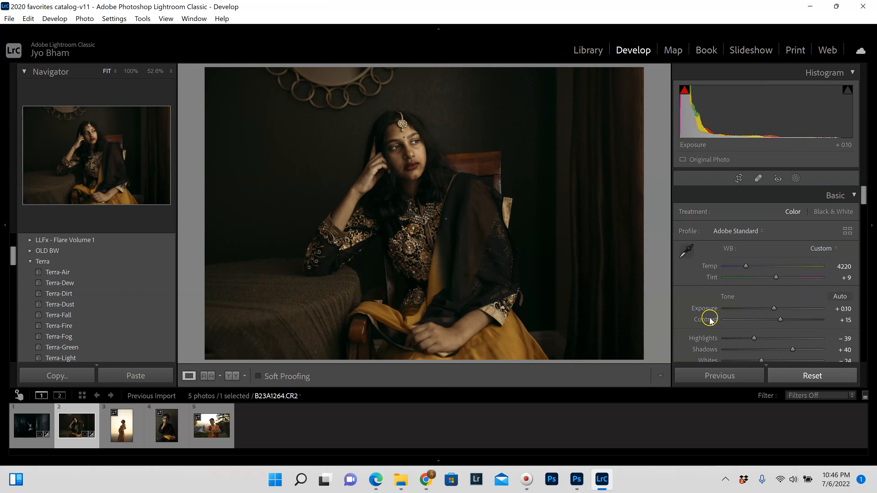
Switch to the maternity photo IMAGE 05.CR2 and apply the Terra-Rain preset.
click(122, 426)
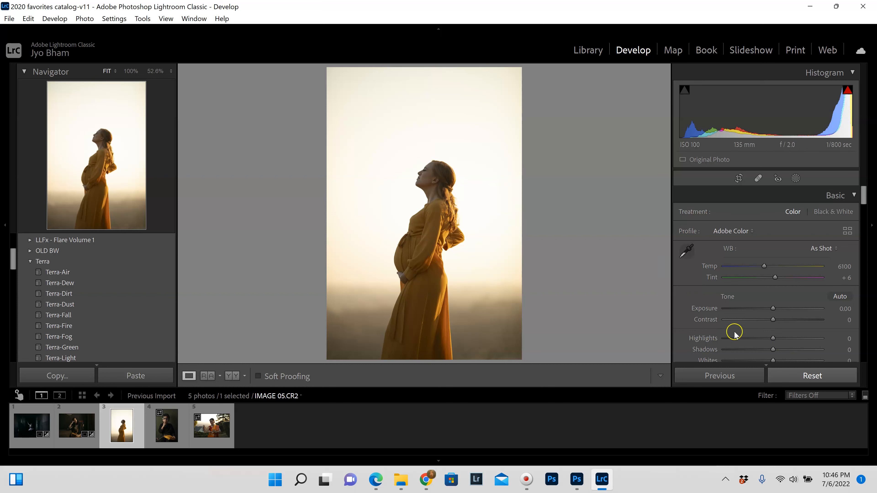
scroll(122, 321, down, 2)
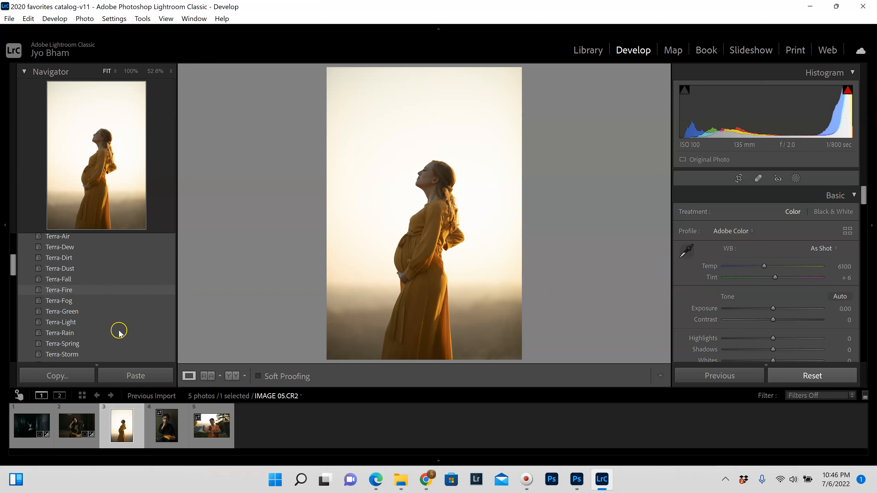
click(82, 334)
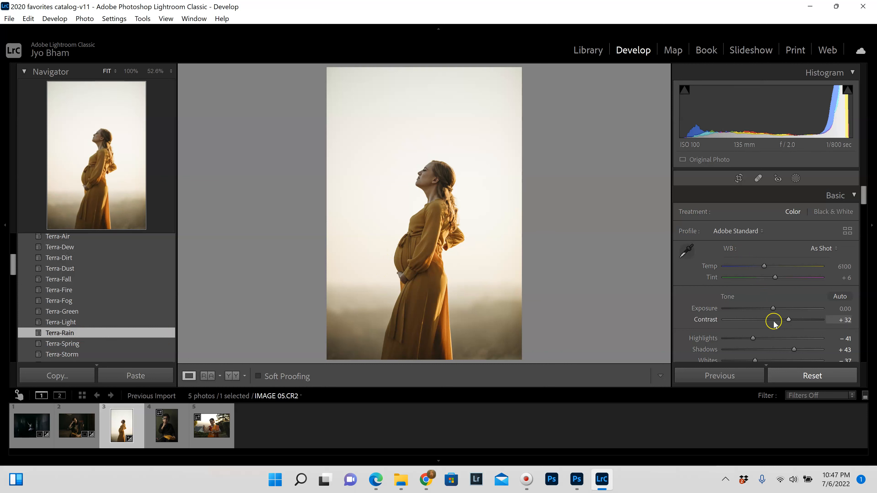
Set the maternity photo's white balance Temp to 6346 and Exposure to +0.14, and check its Grain settings.
drag(765, 266, 765, 269)
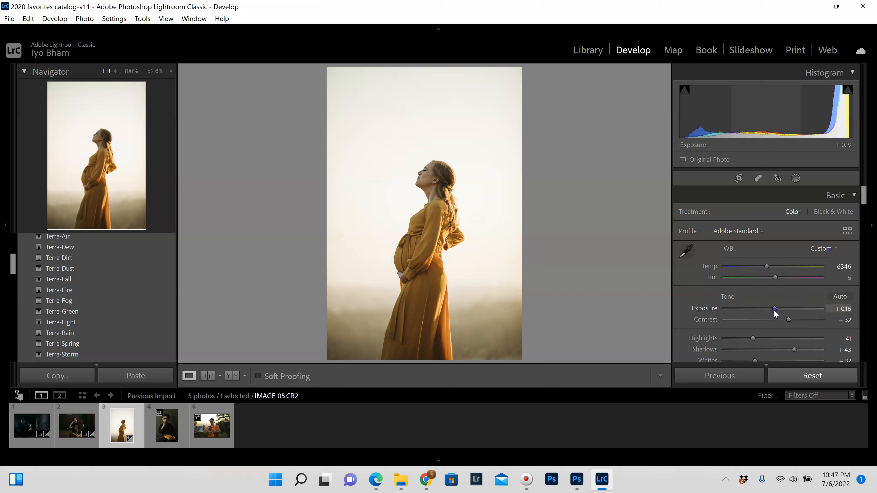
scroll(774, 310, down, 2)
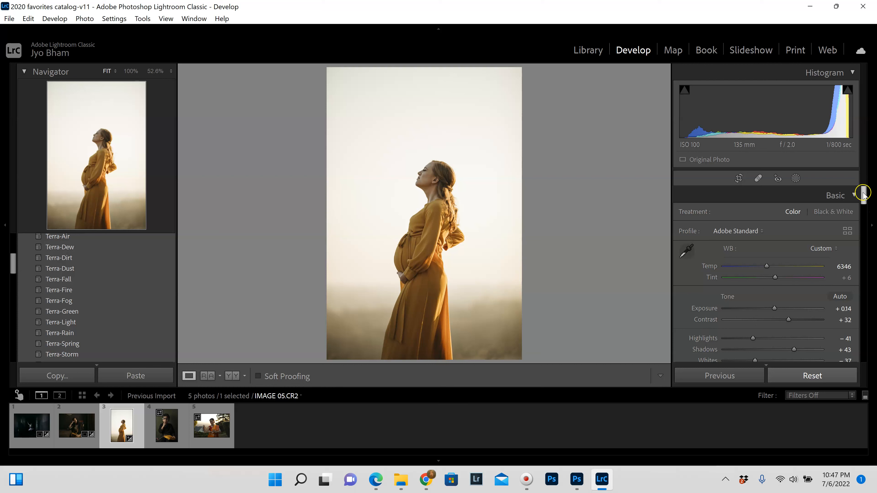
drag(865, 193, 866, 345)
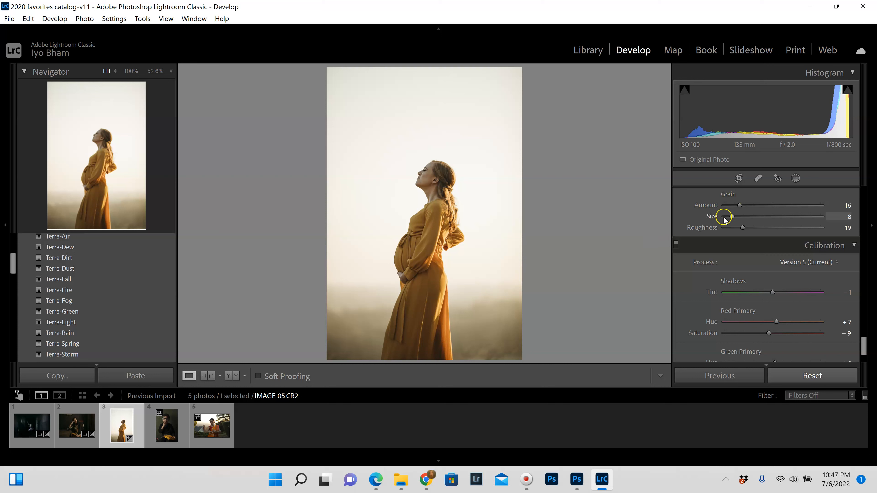
Switch to IMAGE 04.CR2, apply the Terra-Winter preset after previewing other Terra presets, and set the white balance Temp to 6042.
click(183, 431)
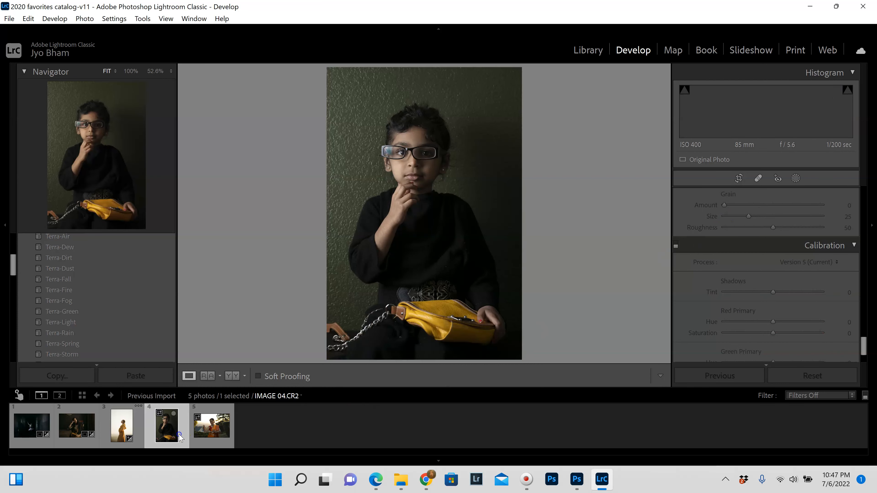
click(636, 176)
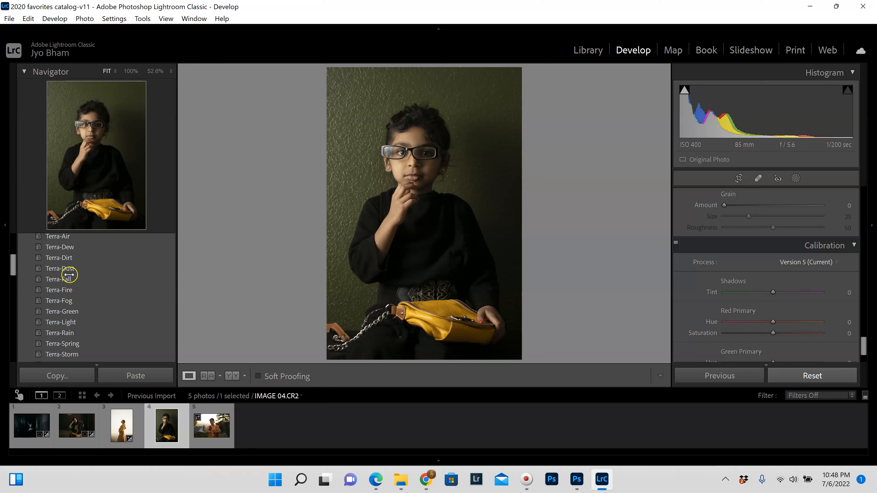
click(67, 290)
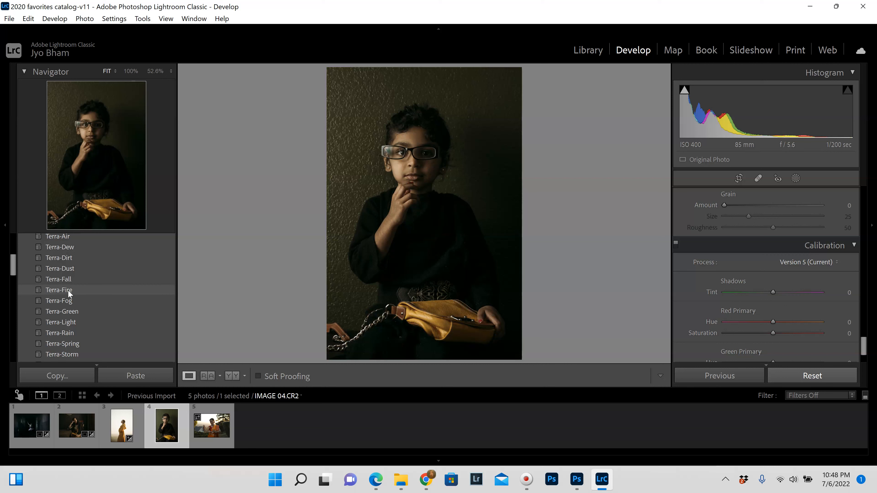
click(72, 355)
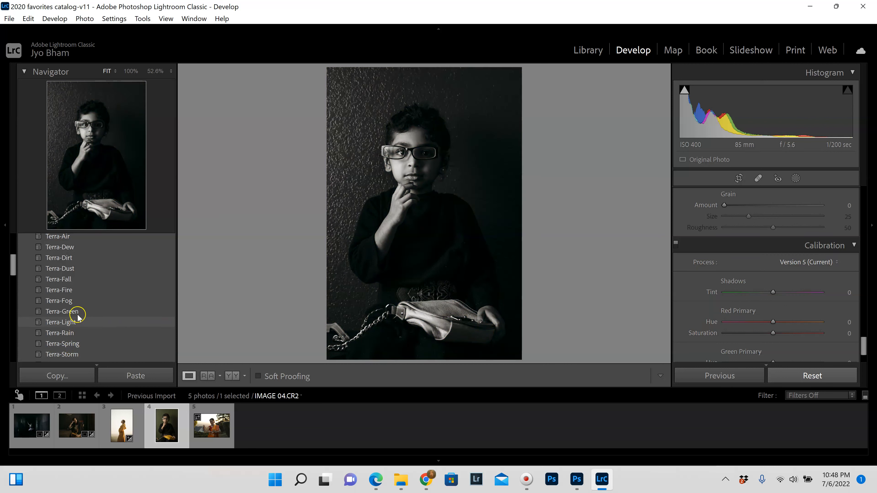
scroll(73, 305, up, 2)
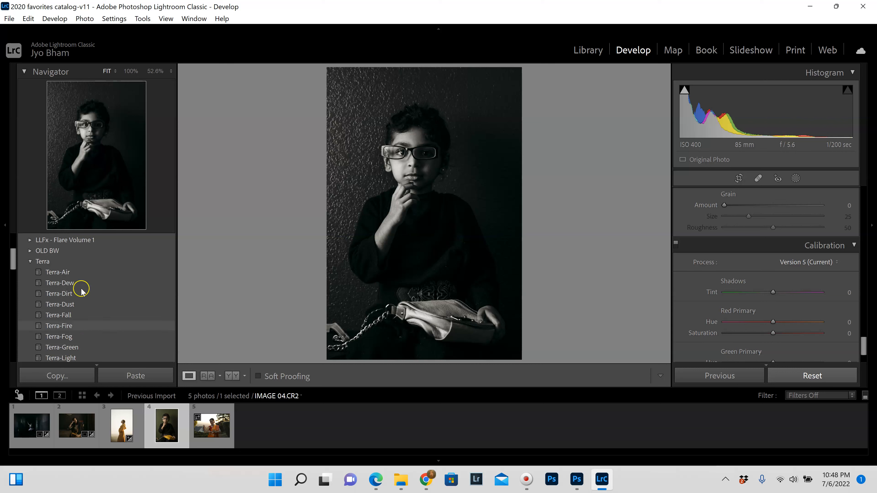
click(72, 304)
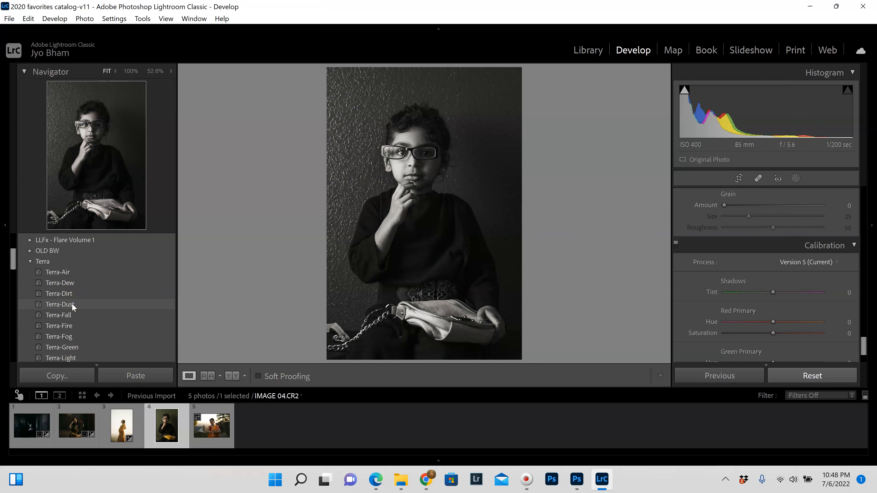
scroll(72, 305, down, 5)
click(76, 345)
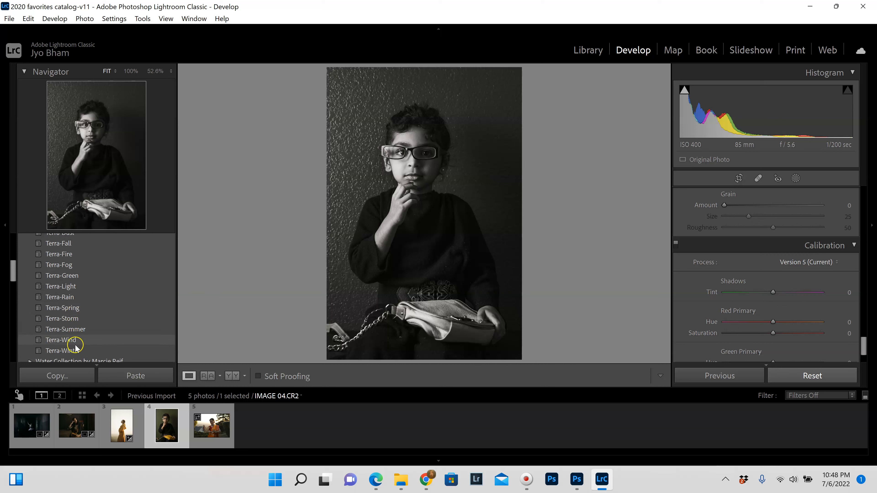
click(76, 355)
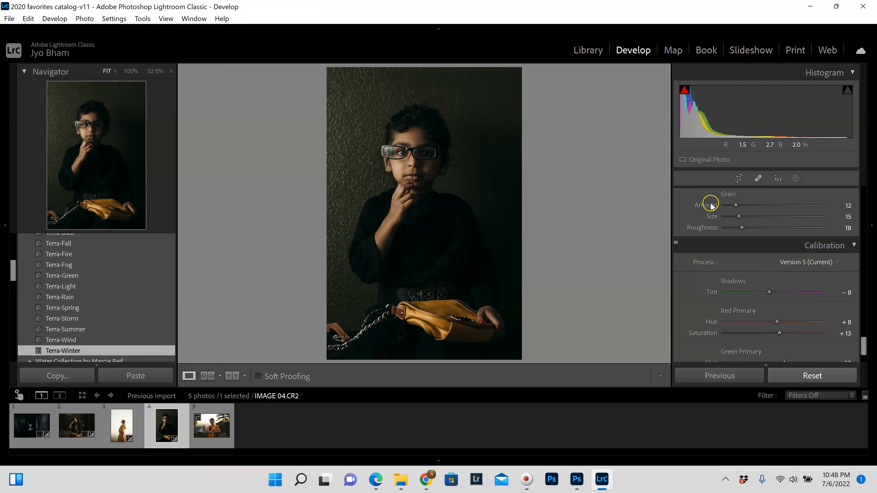
drag(864, 348, 866, 195)
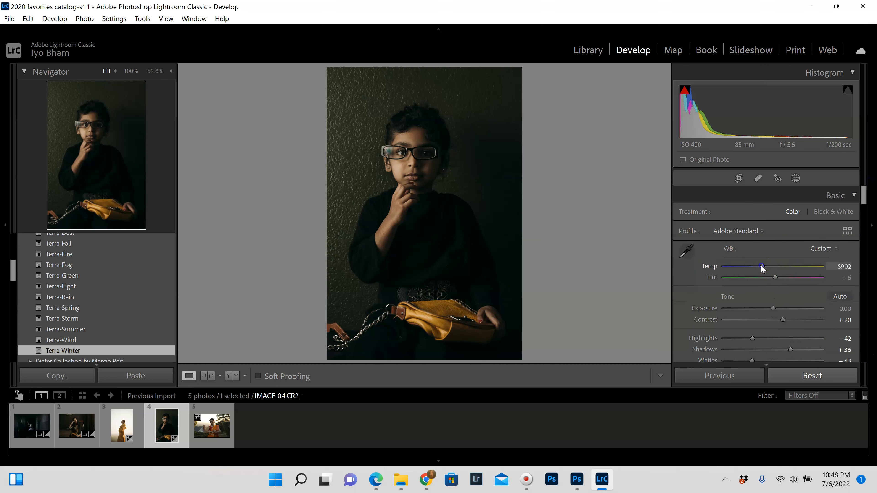
drag(763, 268, 764, 269)
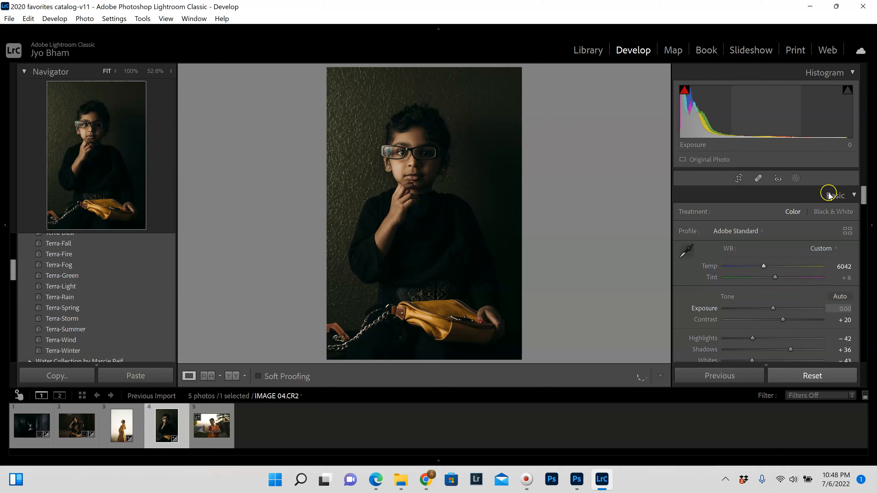
Brush a mask with Exposure 0.21 and Tint 4 over the child's face and hands, finish masking and check the face up close.
click(796, 179)
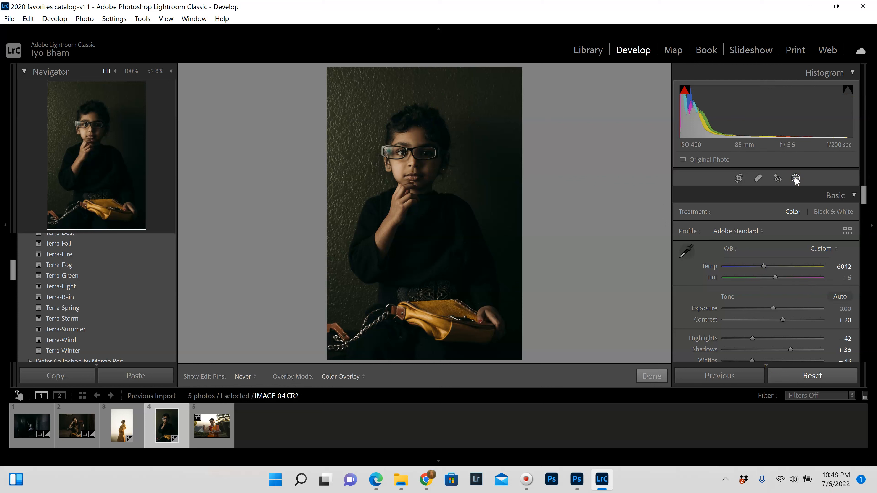
click(704, 245)
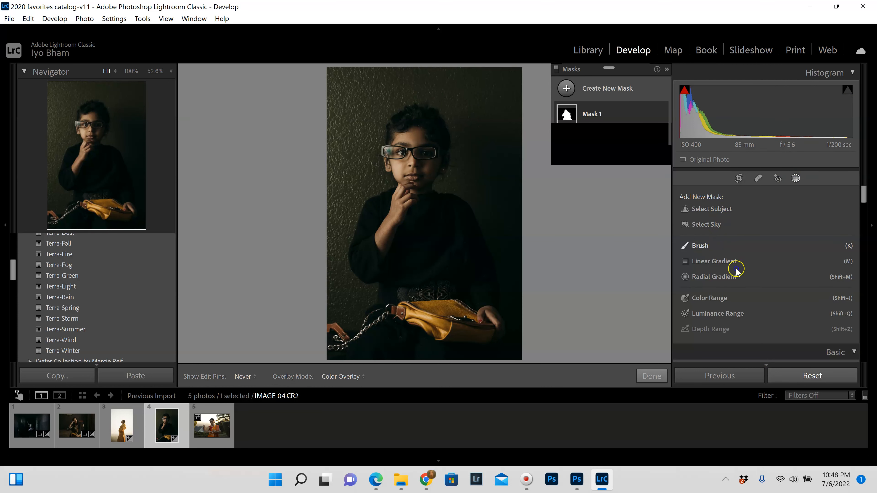
scroll(739, 298, down, 3)
drag(770, 273, 771, 273)
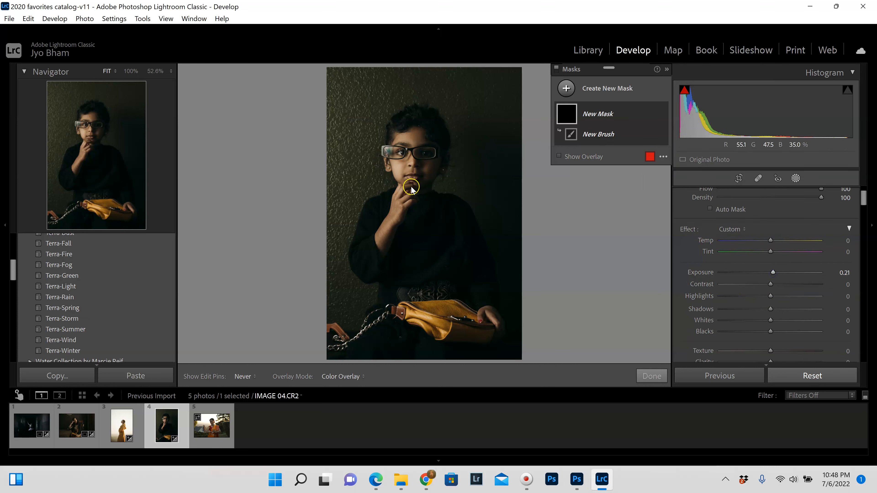
mouse_move(412, 187)
mouse_down()
mouse_move(388, 241)
mouse_move(431, 160)
mouse_move(406, 187)
mouse_move(430, 165)
mouse_move(421, 133)
mouse_move(433, 188)
mouse_move(425, 126)
mouse_move(409, 126)
mouse_move(435, 152)
mouse_move(427, 220)
mouse_up()
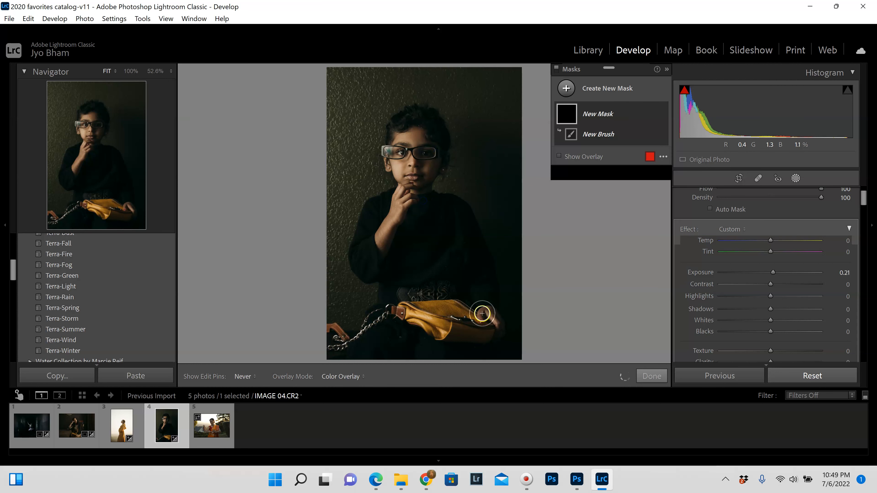
mouse_move(488, 317)
mouse_down()
mouse_move(417, 302)
mouse_move(421, 316)
mouse_move(497, 329)
mouse_move(506, 316)
mouse_move(487, 343)
mouse_move(444, 359)
mouse_up()
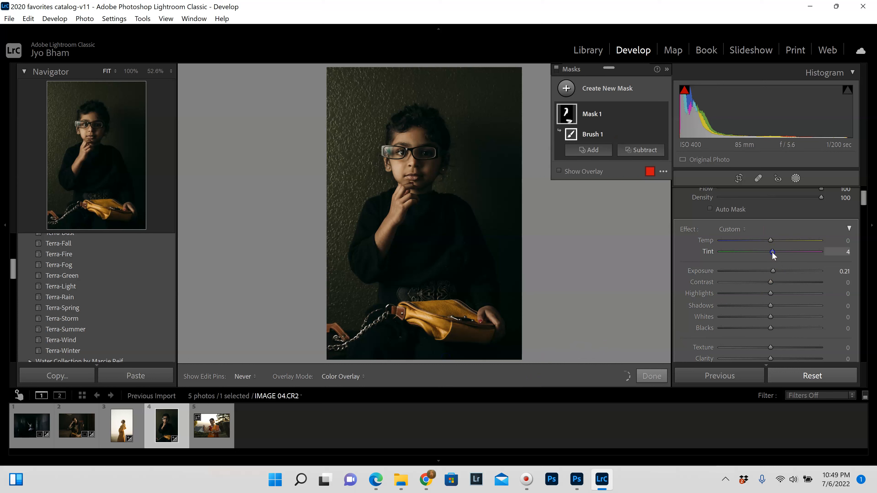
click(652, 376)
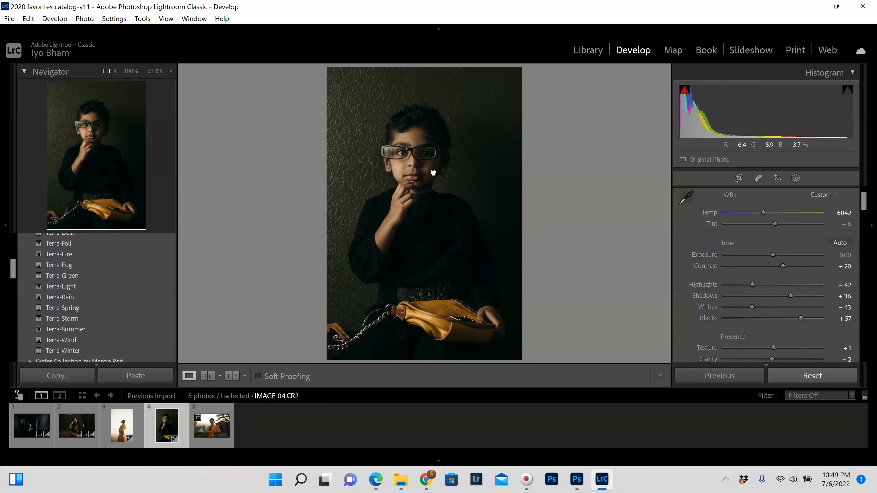
click(493, 226)
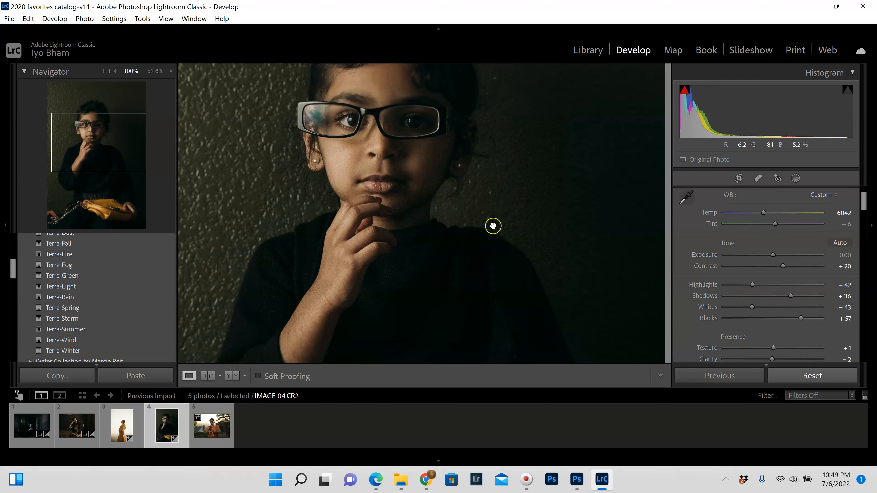
click(493, 244)
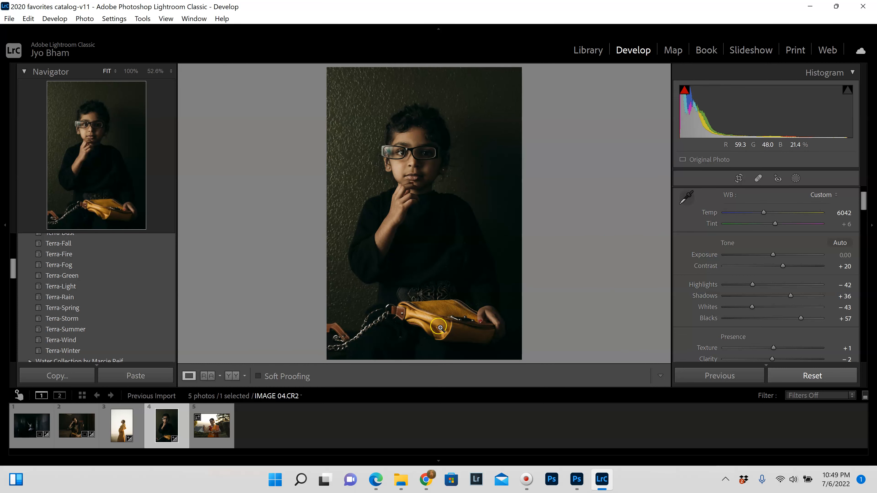
Switch to IMAGE 01.CR2, reset its settings, and apply the Terra-Fall preset after previewing Terra-Fire up close.
click(212, 436)
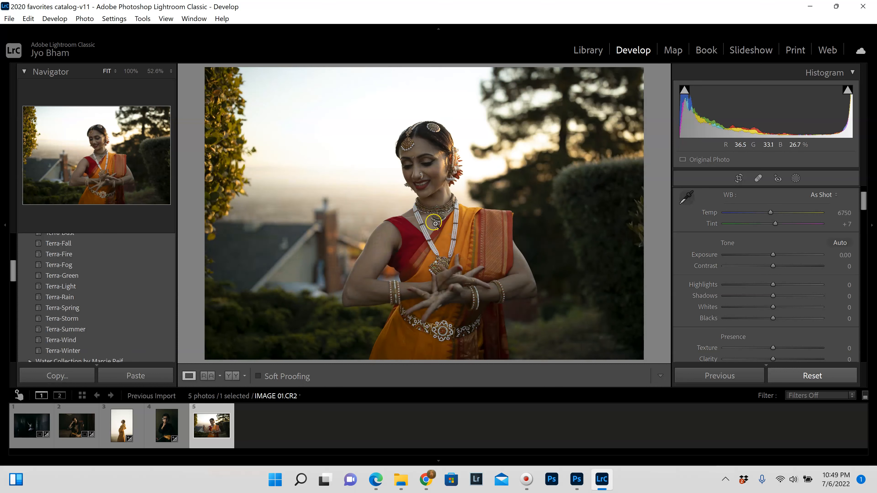
click(824, 378)
scroll(72, 271, up, 2)
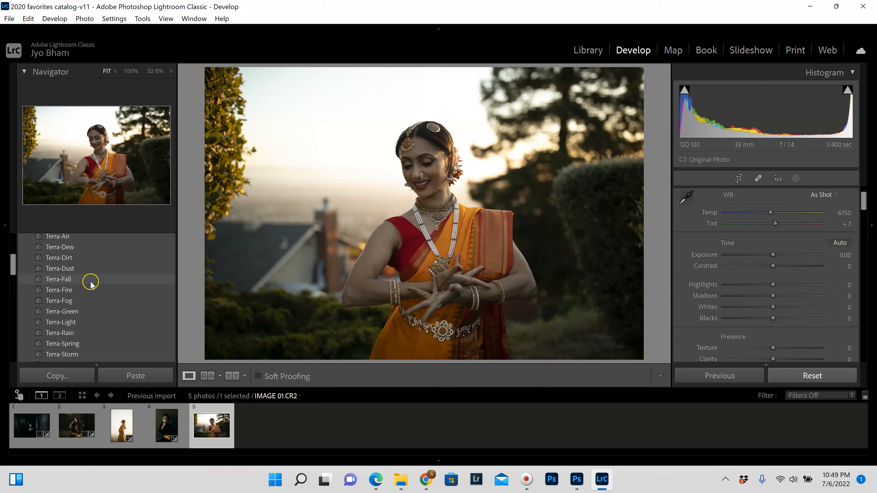
click(74, 282)
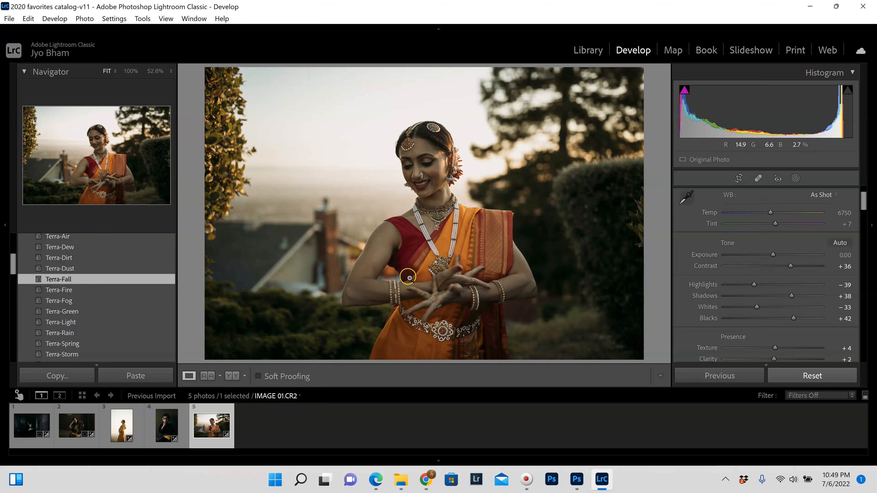
click(60, 290)
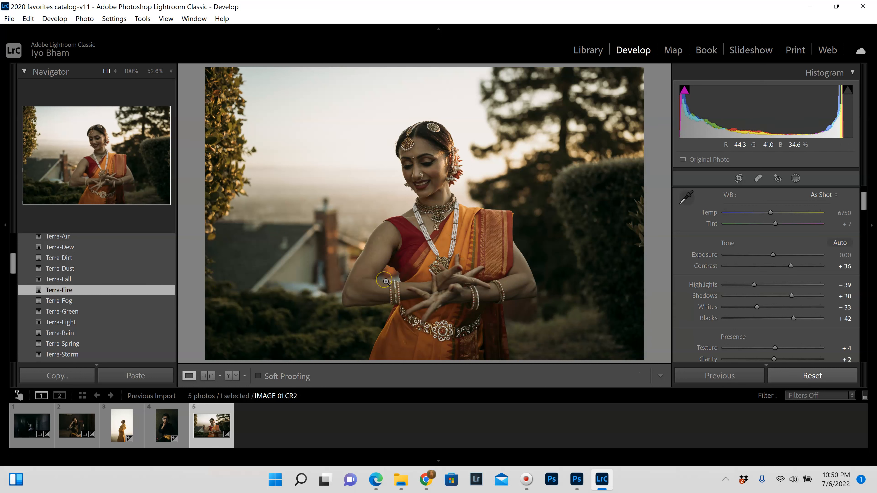
click(387, 282)
click(391, 245)
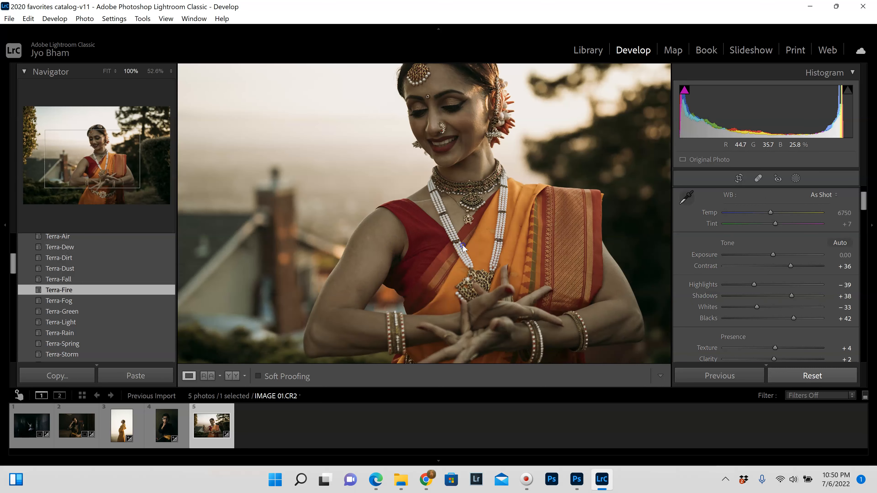
click(463, 248)
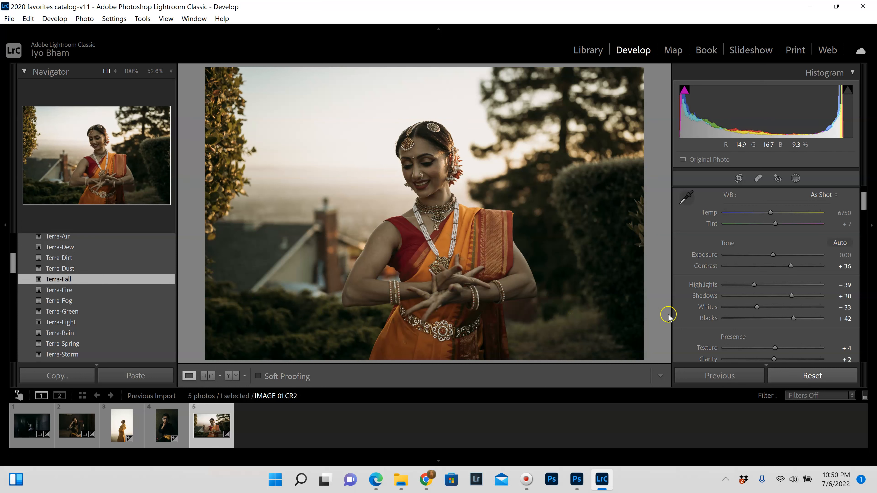
Compare the dancer photo before and after side by side, and set its white balance Tint to +11 and Temp to 7000.
click(232, 376)
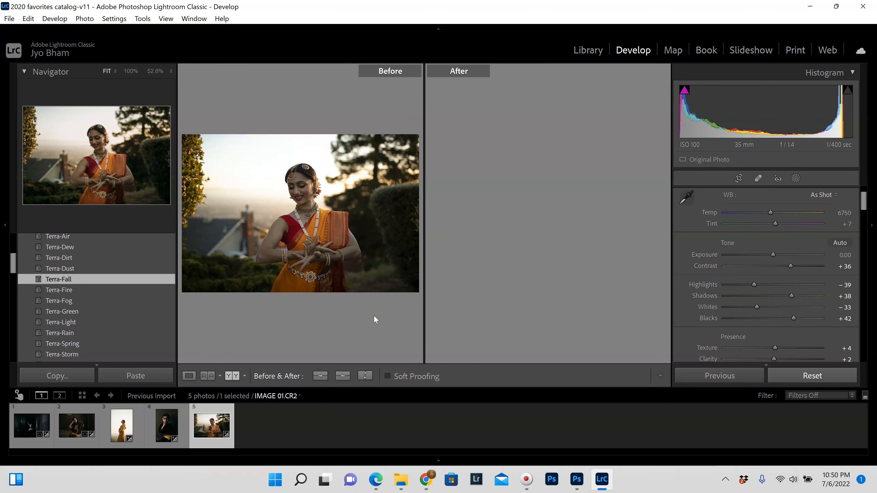
click(571, 188)
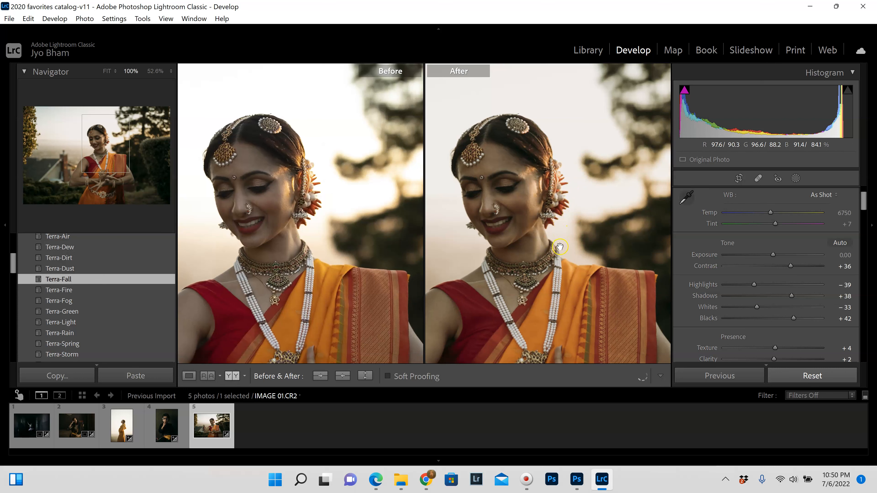
click(544, 172)
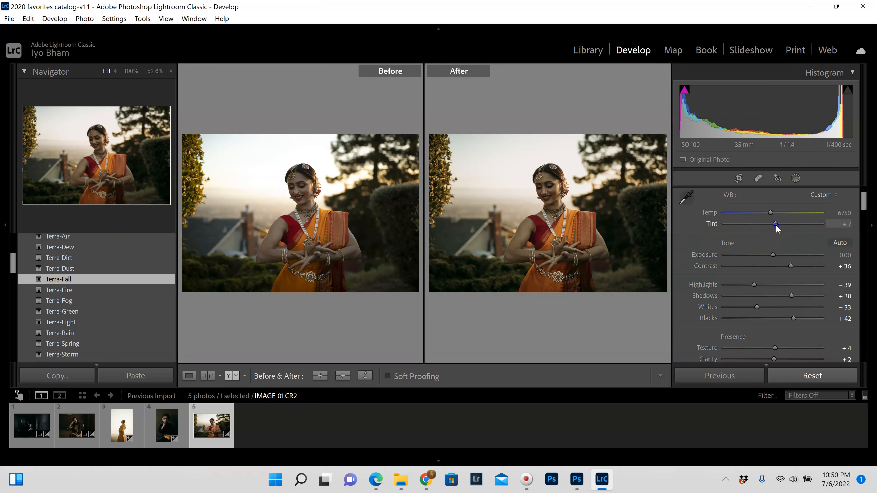
drag(776, 227, 778, 227)
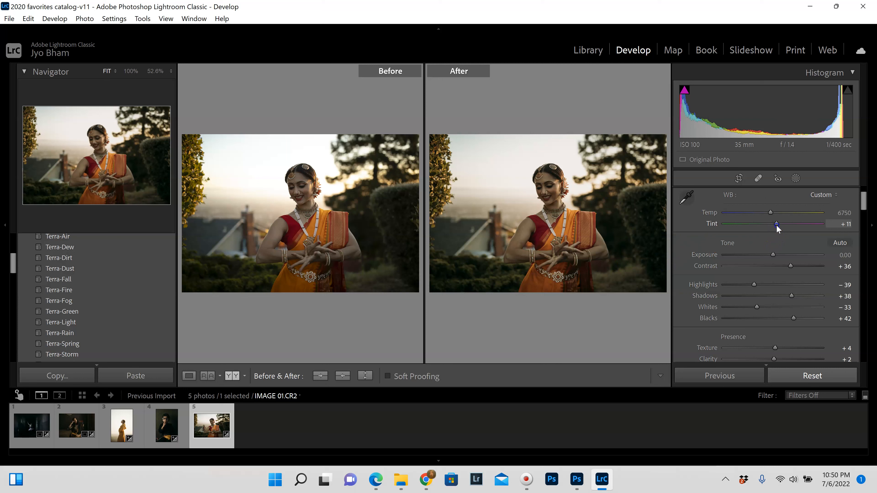
click(771, 213)
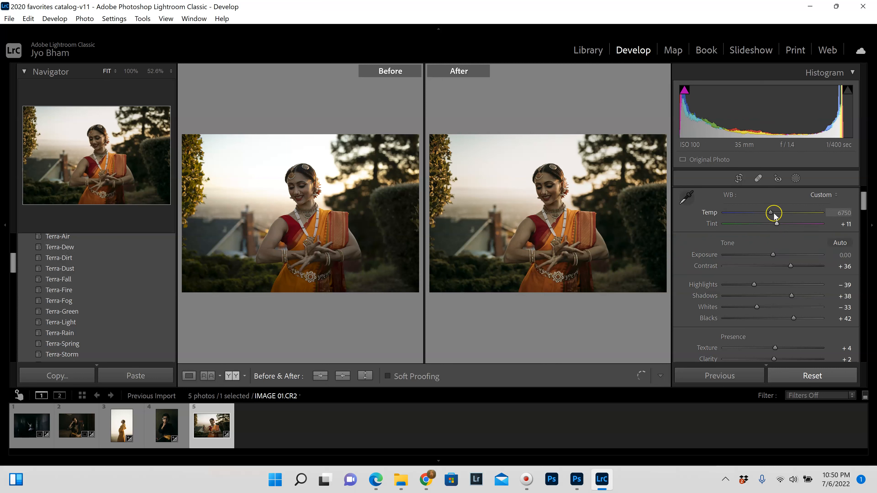
click(773, 255)
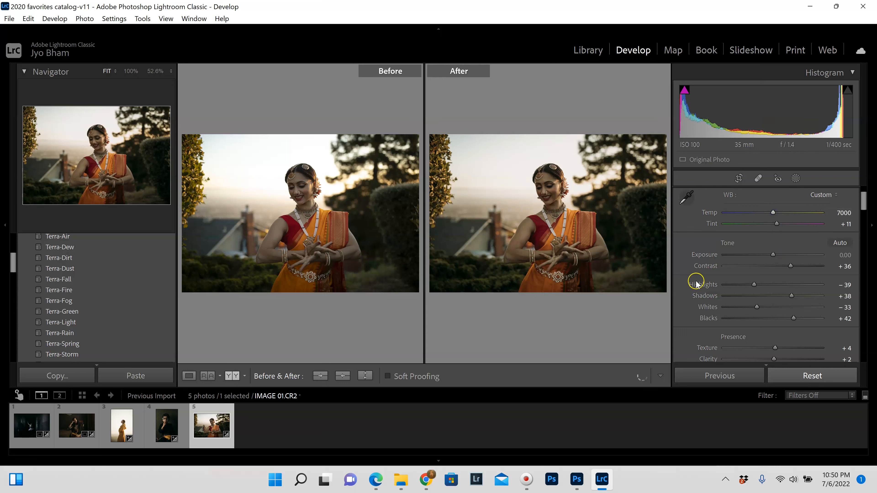
Brush a new mask with Exposure 0.23 and brush size 11 over the dancer's face and upper body.
click(799, 183)
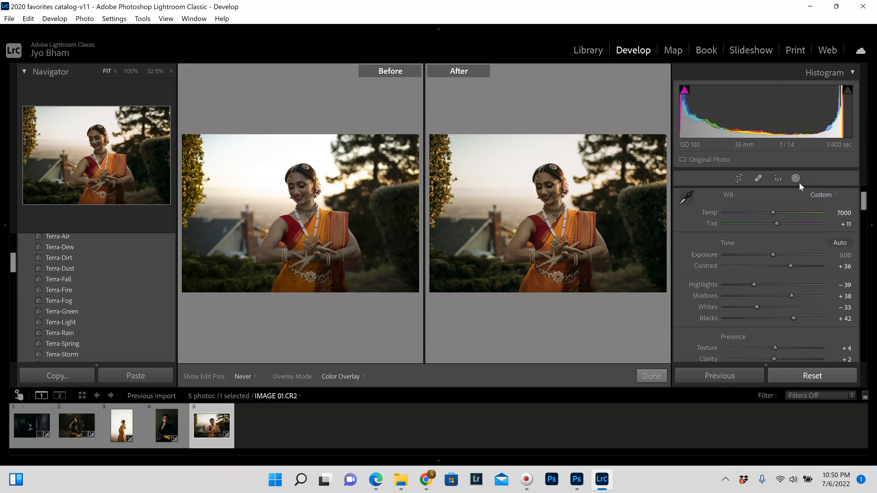
click(703, 245)
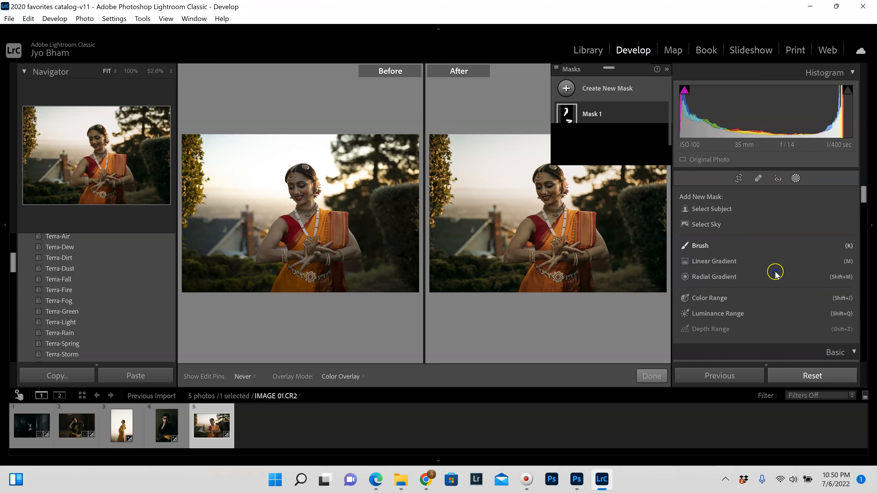
click(768, 297)
click(772, 326)
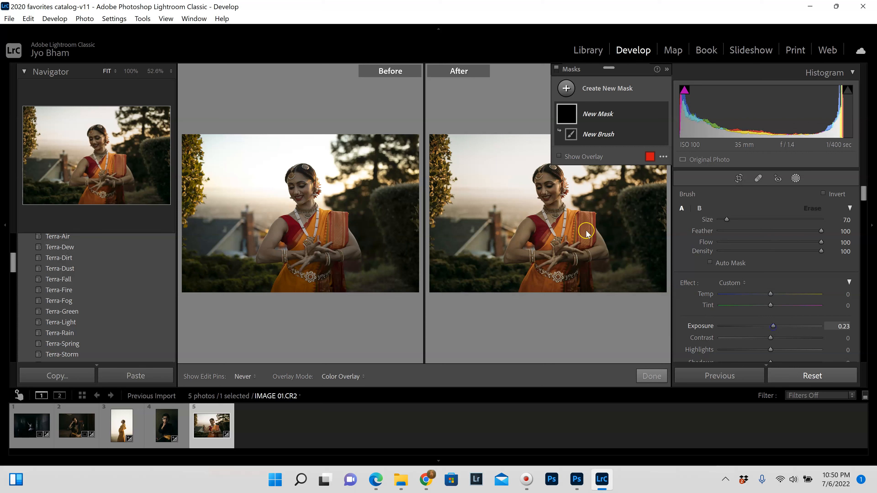
scroll(547, 191, up, 2)
scroll(549, 196, up, 2)
mouse_move(550, 196)
mouse_down()
mouse_move(546, 171)
mouse_move(554, 213)
mouse_move(552, 171)
mouse_move(543, 229)
mouse_move(518, 257)
mouse_move(556, 241)
mouse_move(556, 278)
mouse_move(580, 221)
mouse_move(601, 257)
mouse_move(537, 244)
mouse_move(509, 261)
mouse_move(525, 265)
mouse_move(529, 297)
mouse_move(573, 245)
mouse_move(582, 282)
mouse_move(550, 209)
mouse_move(514, 247)
mouse_move(546, 164)
mouse_move(557, 166)
mouse_move(558, 264)
mouse_up()
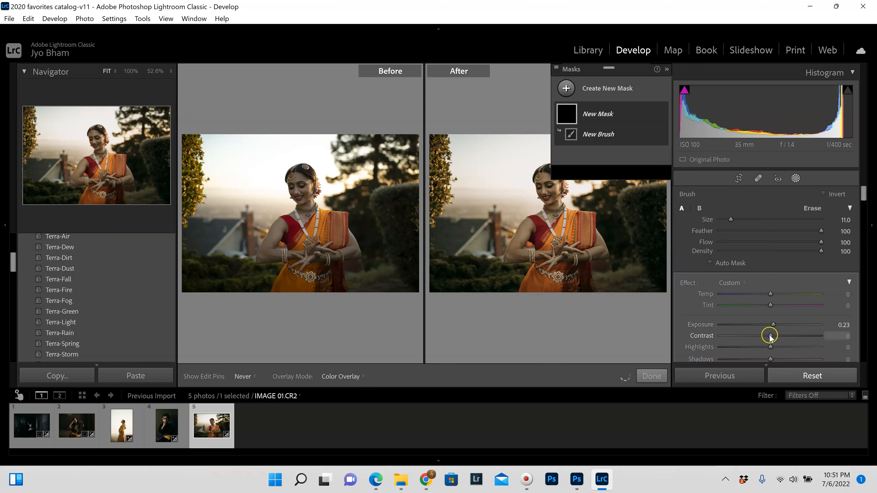
Set the dancer brush mask's Contrast to 8 and Tint to 3, finish masking, and compare before and after up close.
drag(772, 337, 773, 338)
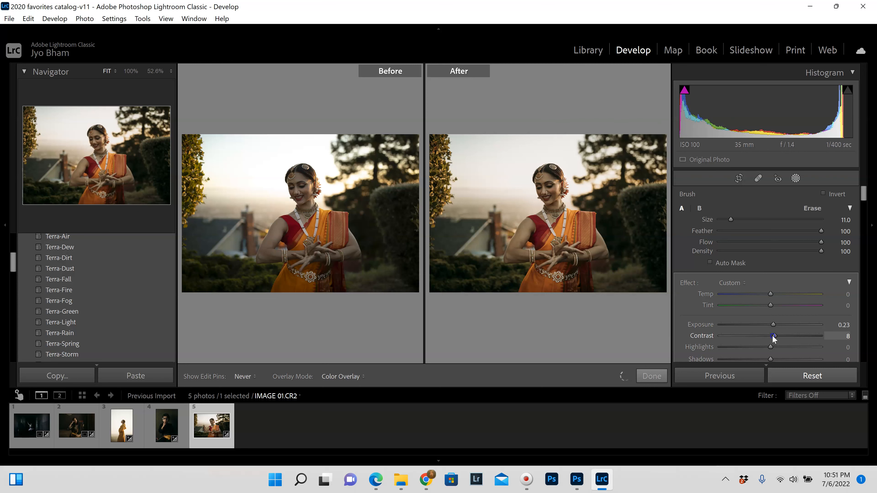
drag(772, 306, 774, 307)
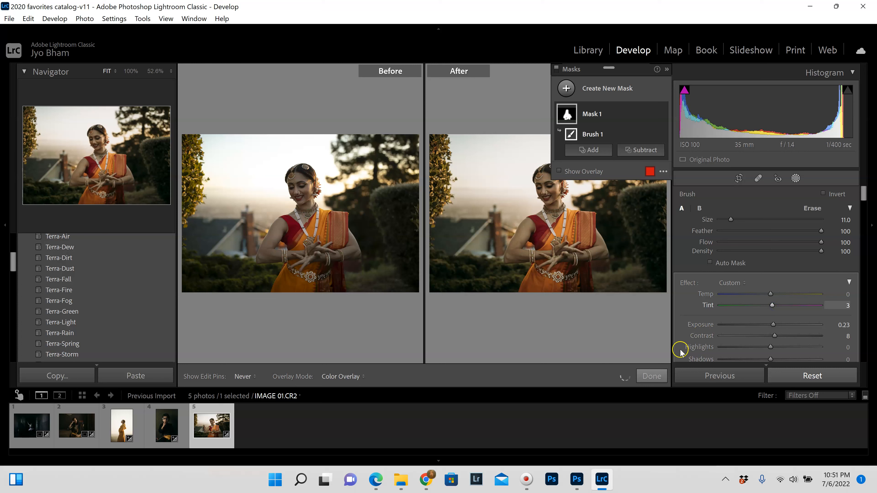
click(657, 370)
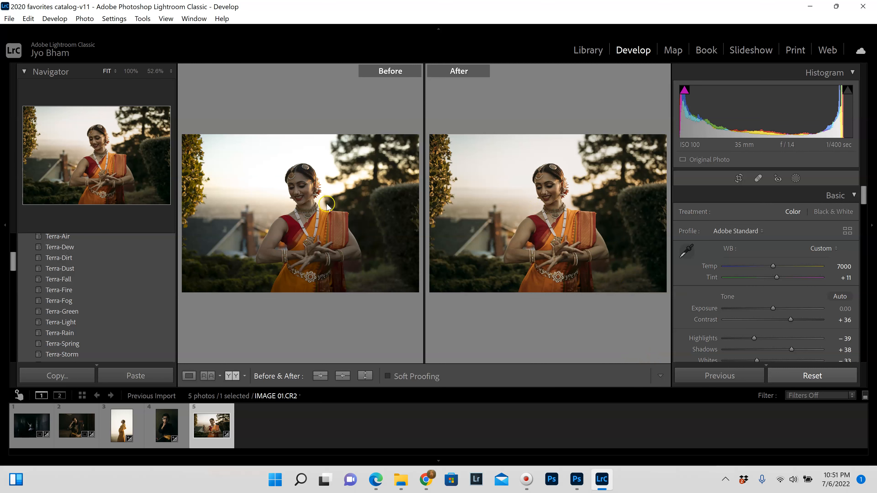
click(618, 210)
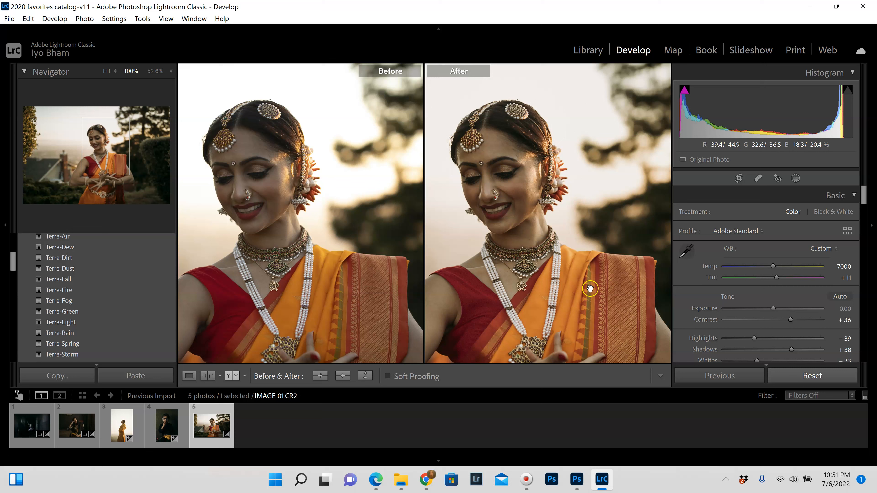
click(567, 242)
click(628, 274)
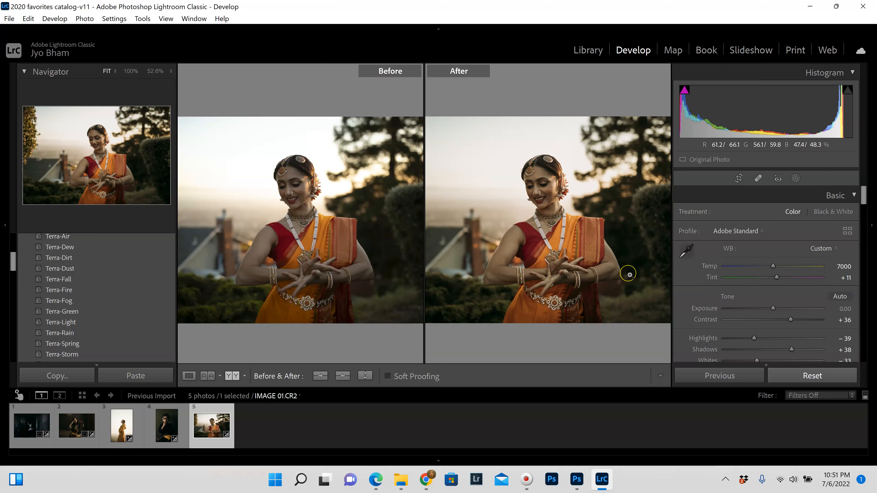